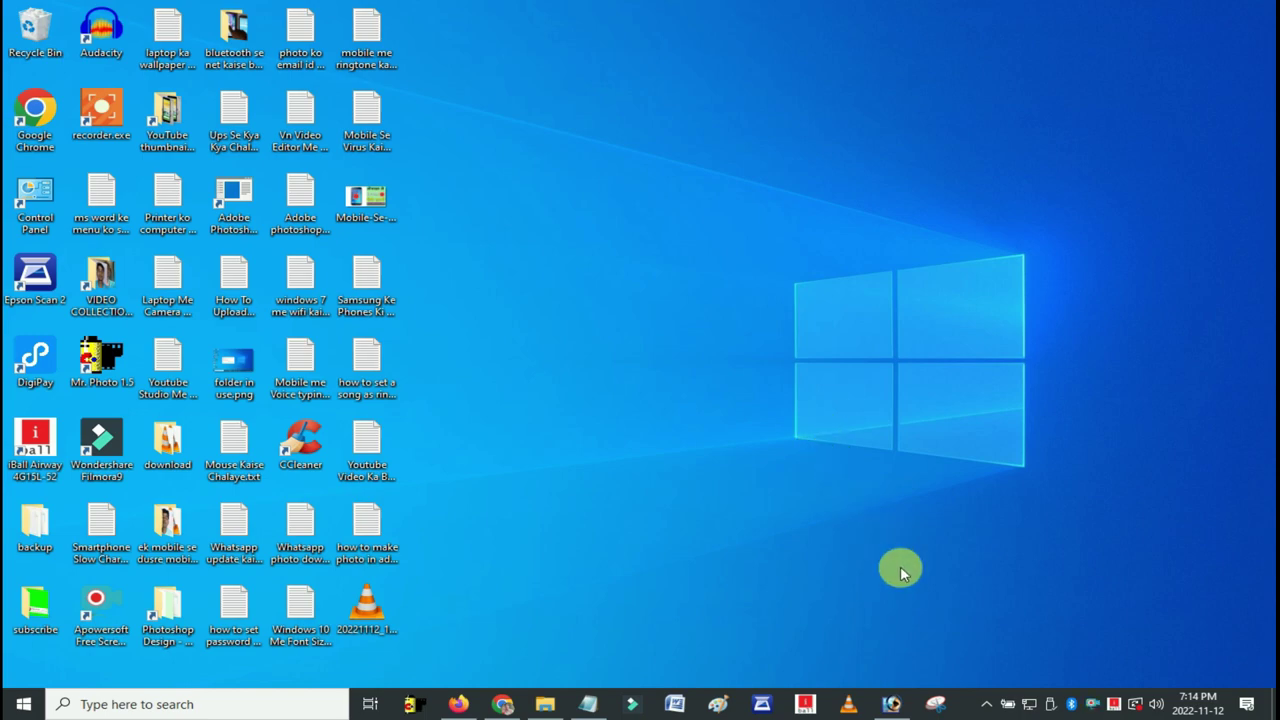
# - Launch Photoshop and drag VIKASH_WEB_377.jpg from the PHOTO STUDIO folder into its workspace
pyautogui.click(891, 704)
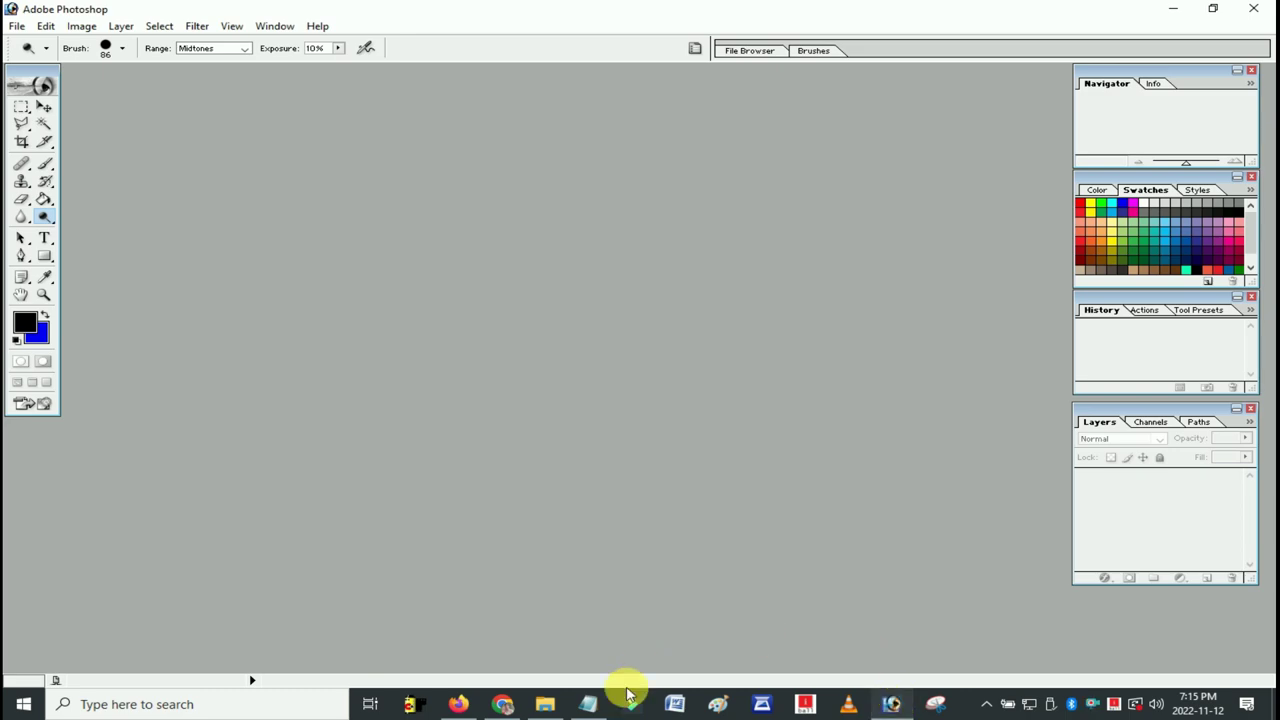
pyautogui.click(545, 706)
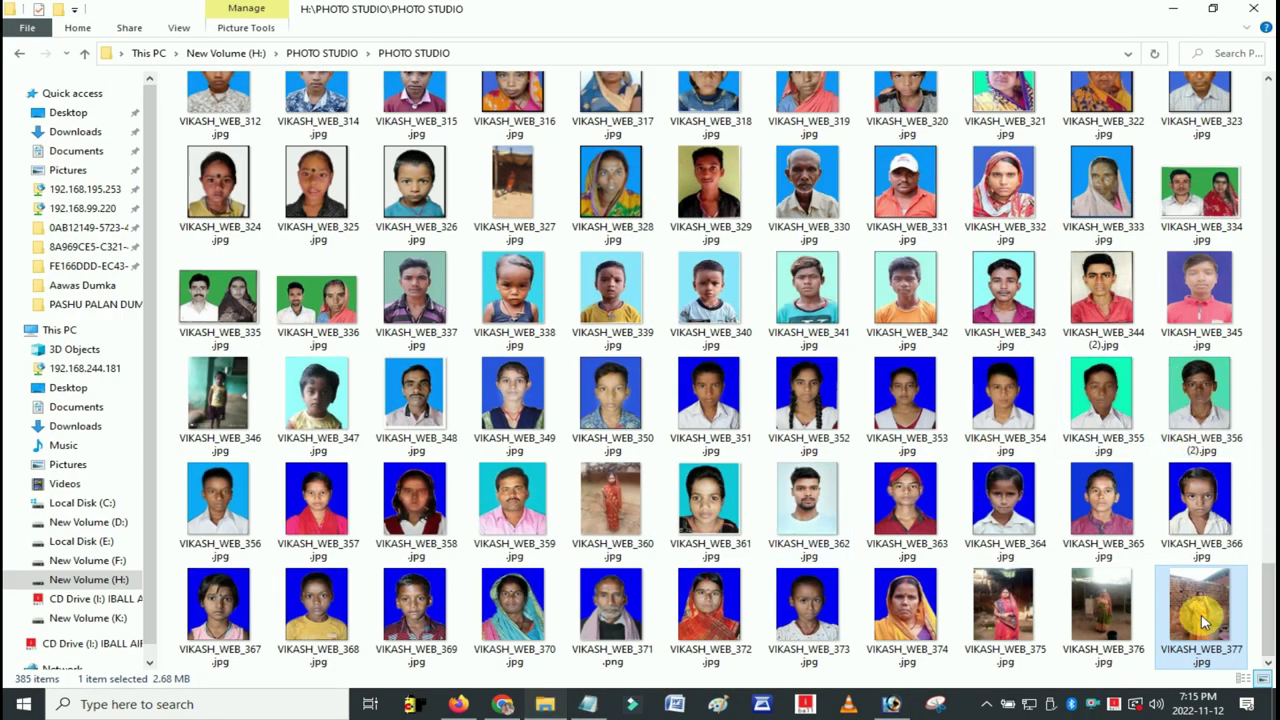
pyautogui.moveTo(1193, 612); pyautogui.dragTo(889, 706)
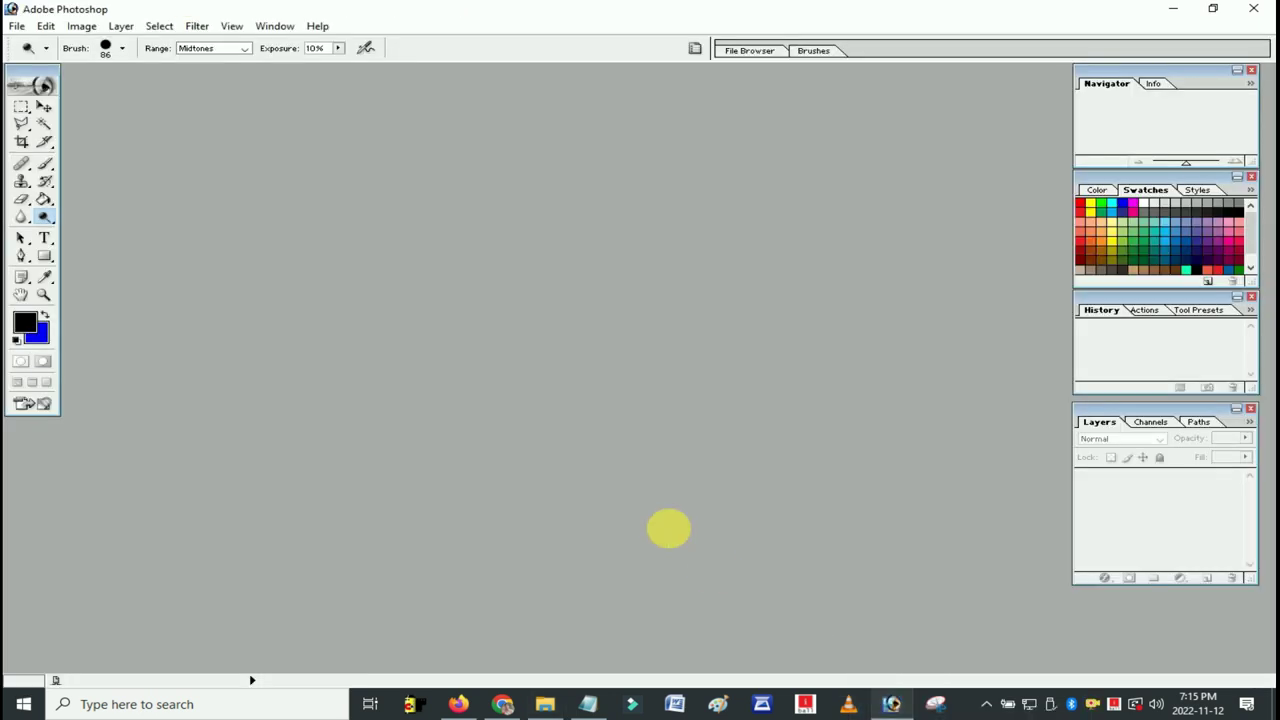
pyautogui.moveTo(889, 706); pyautogui.dragTo(618, 470)
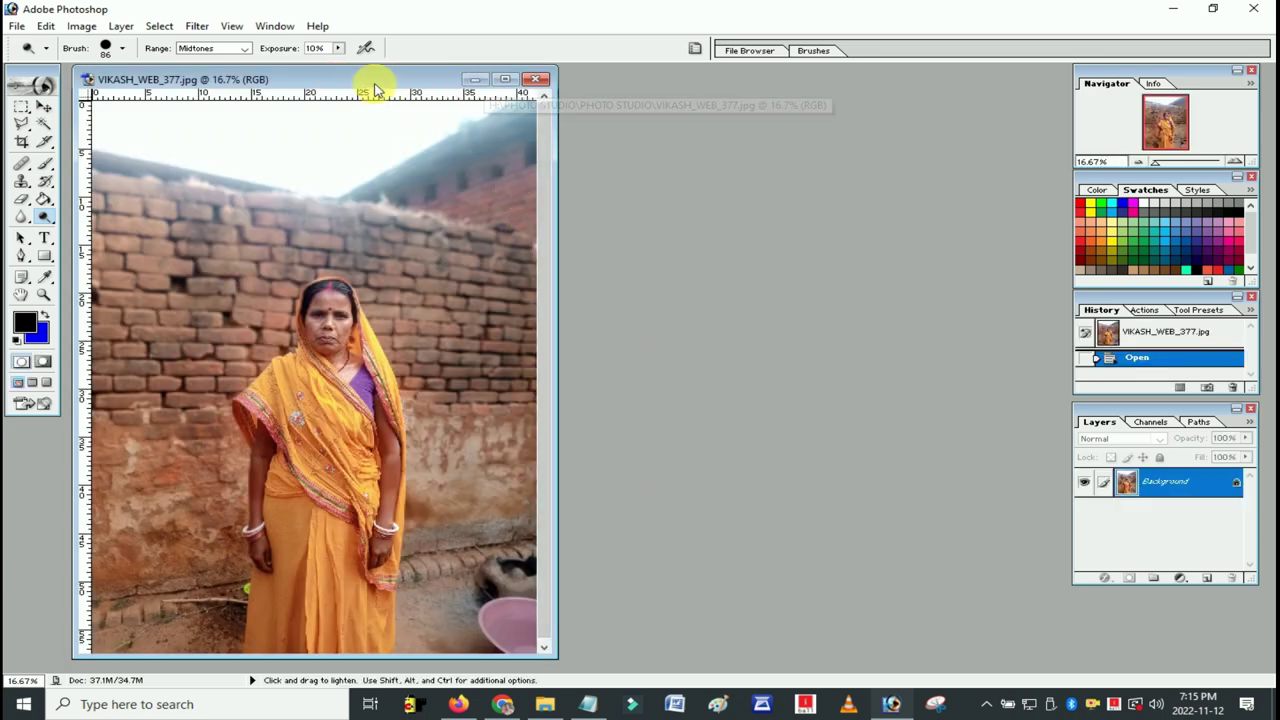
pyautogui.moveTo(375, 90); pyautogui.dragTo(450, 90)
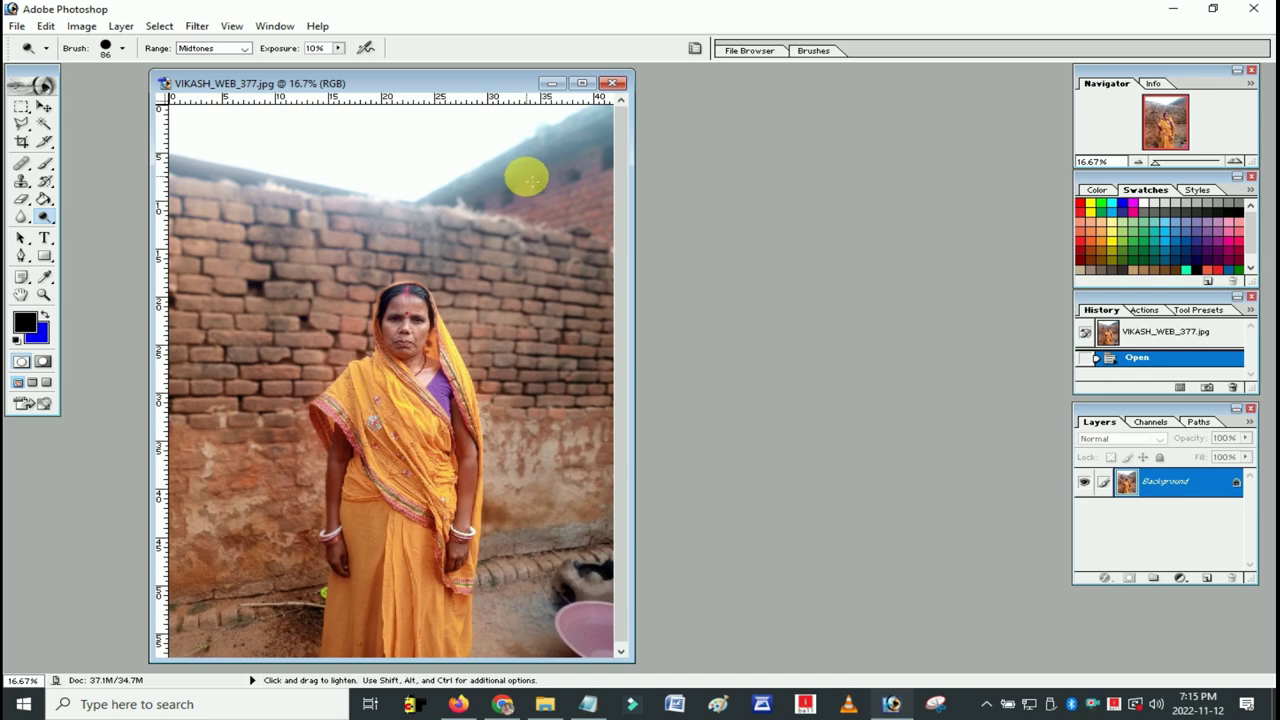
# - Set the Crop tool to 35 mm × 45 mm at 300 pixels/inch and frame the woman
pyautogui.click(23, 143)
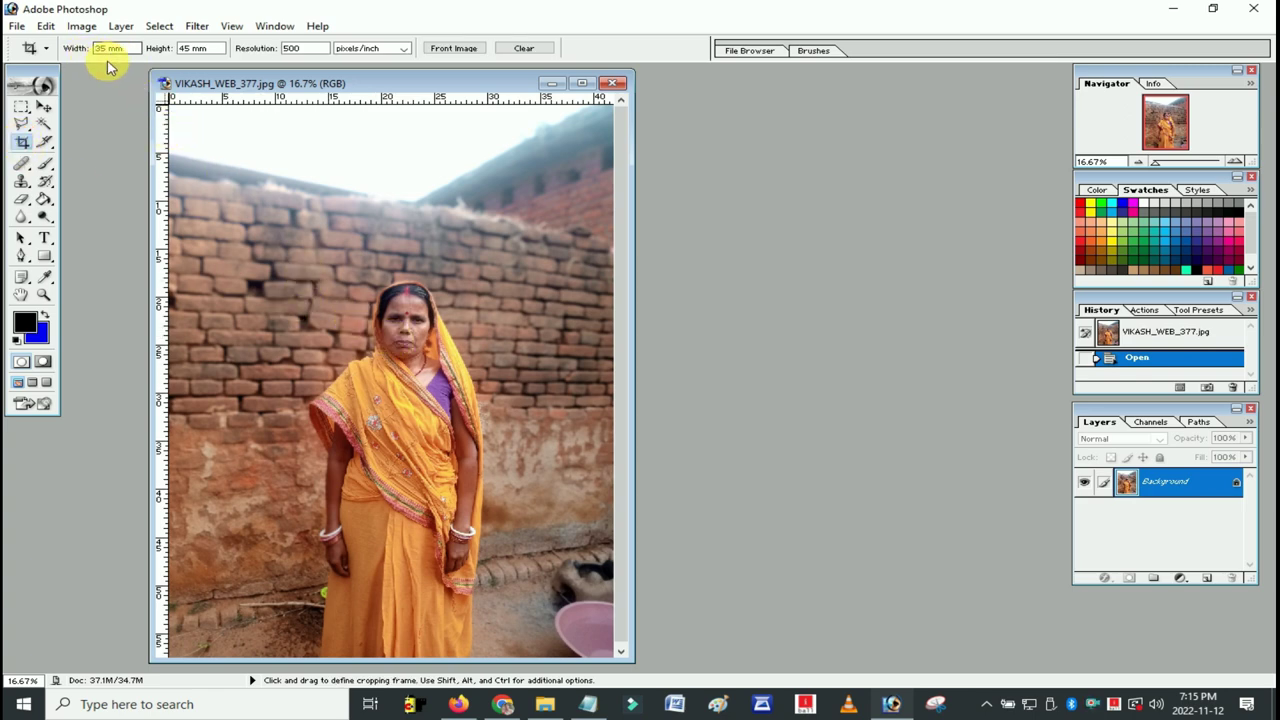
pyautogui.click(192, 49)
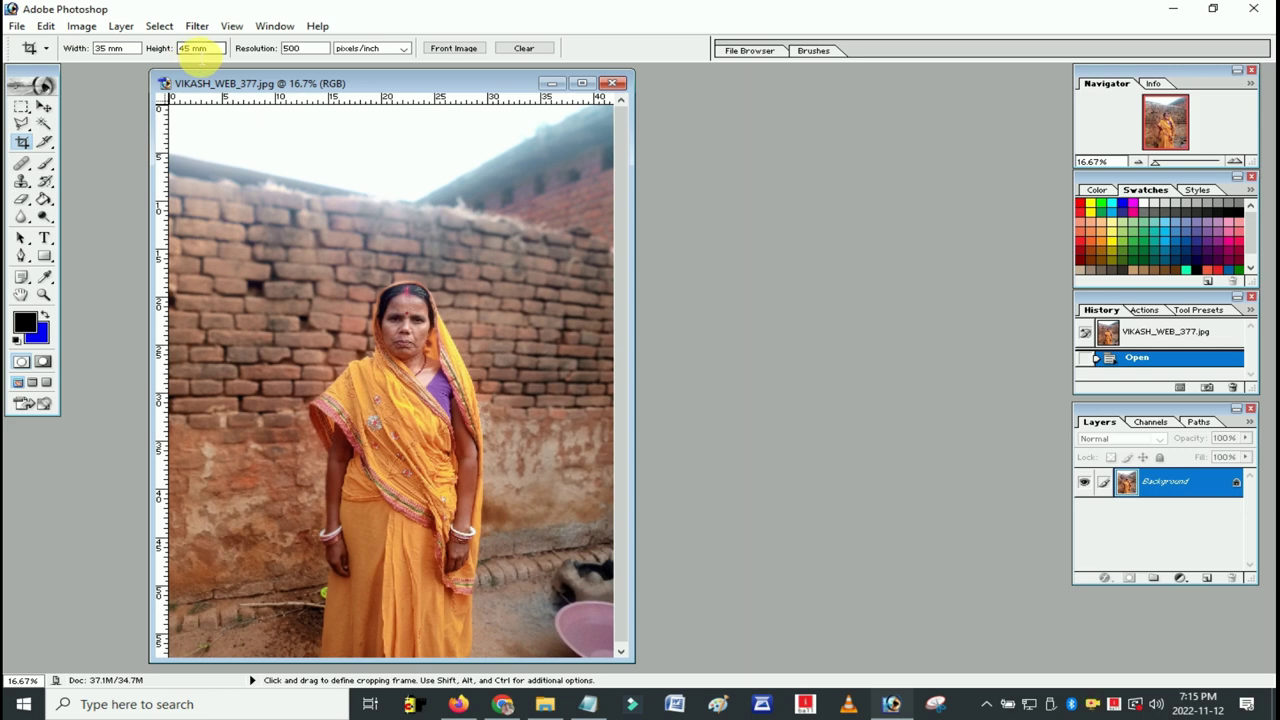
pyautogui.click(290, 49)
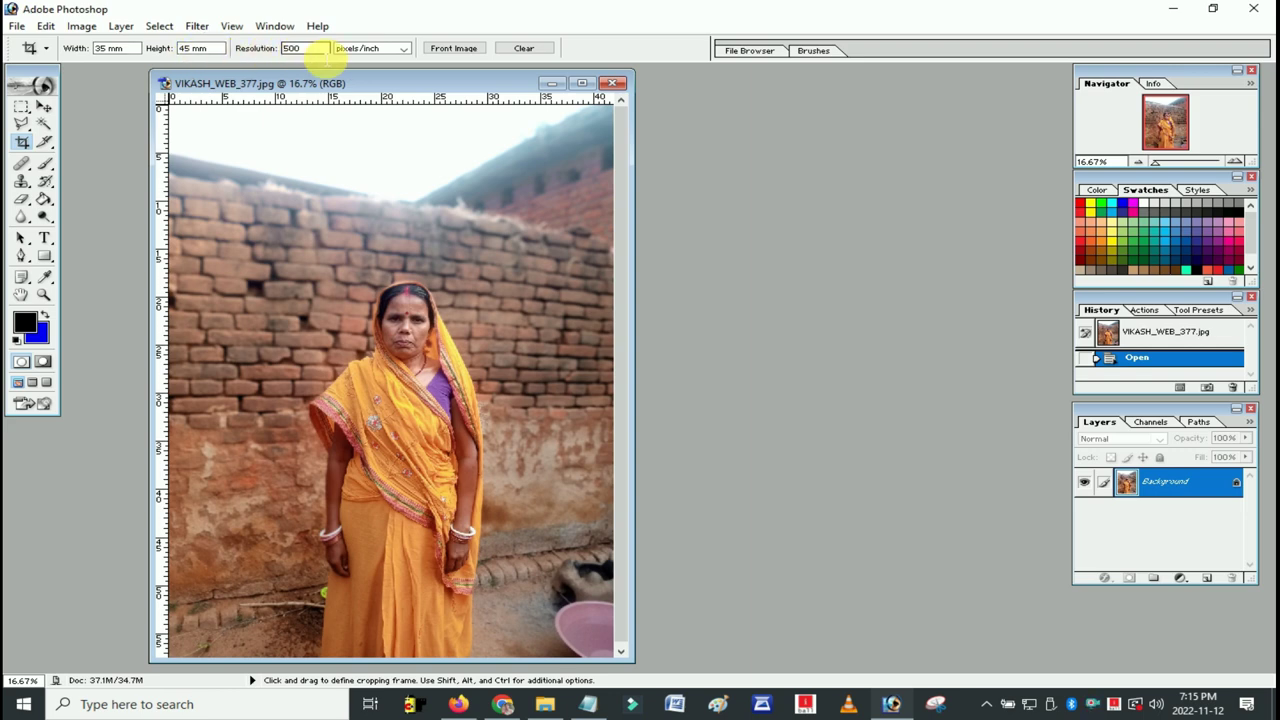
pyautogui.moveTo(290, 49); pyautogui.dragTo(302, 49)
pyautogui.write('300')
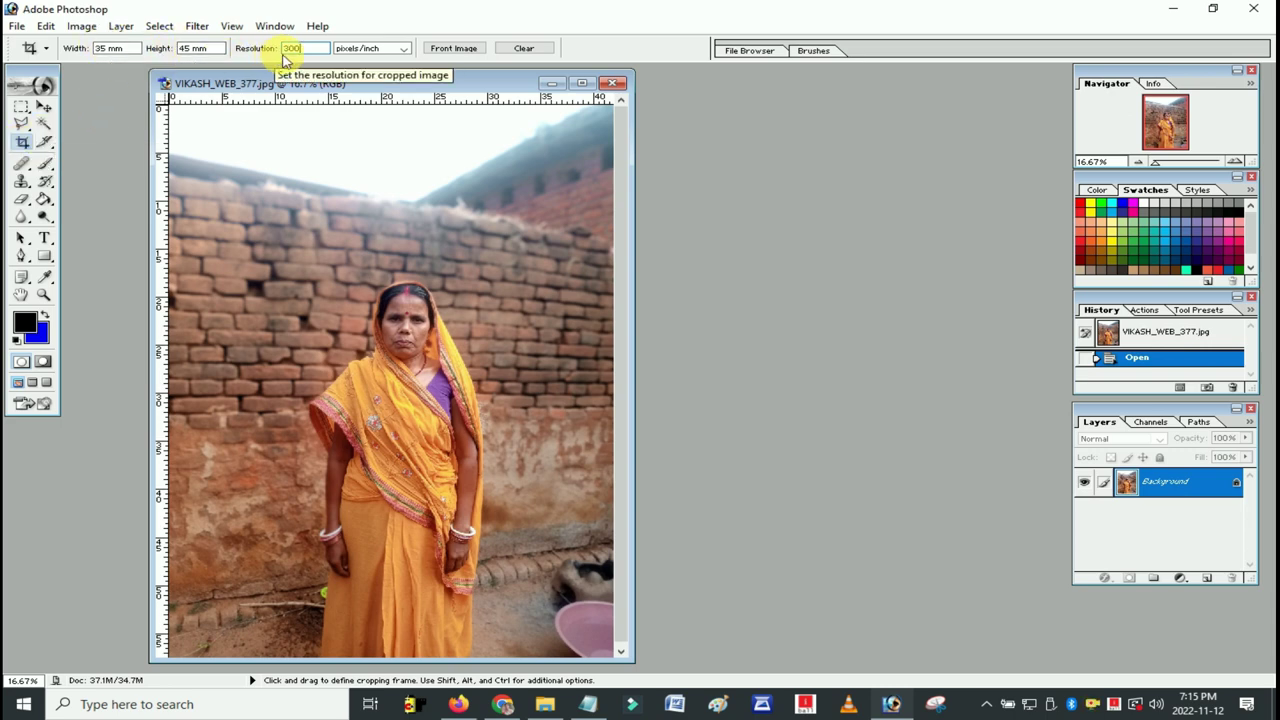
pyautogui.moveTo(322, 234); pyautogui.dragTo(498, 445)
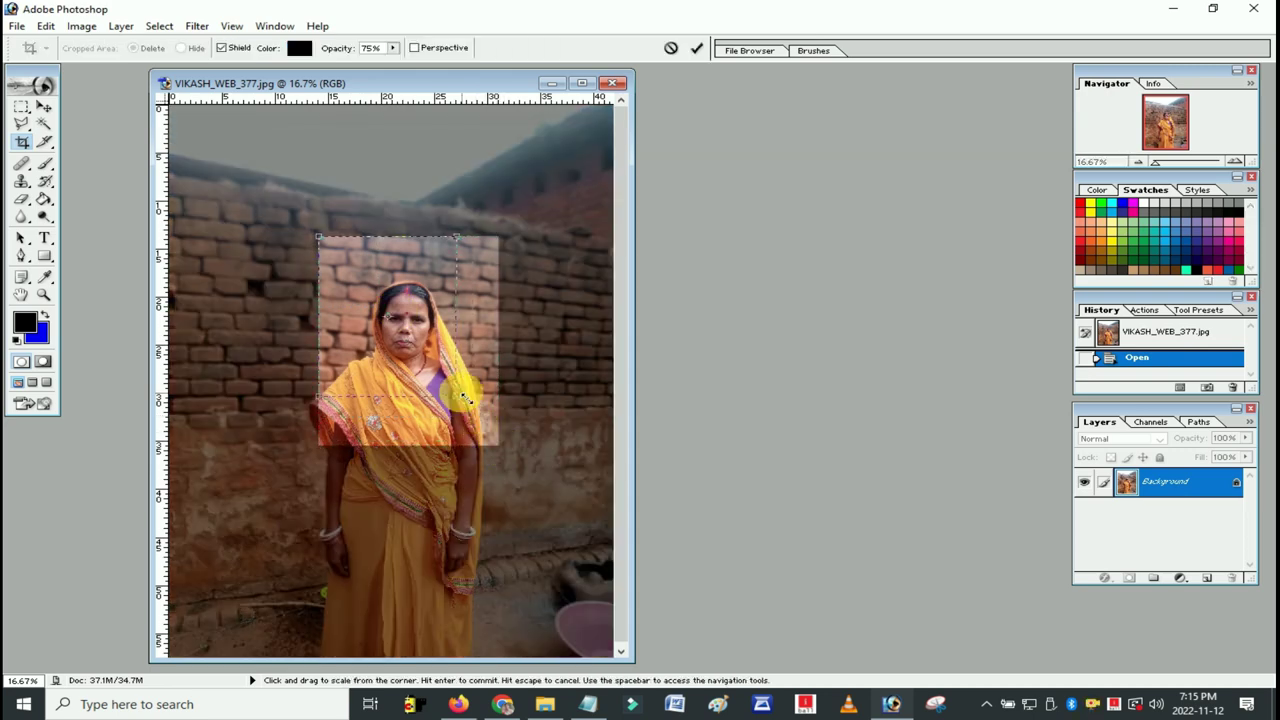
# - Fit the crop frame around her head and shoulders and commit the crop
pyautogui.moveTo(465, 398); pyautogui.dragTo(411, 372)
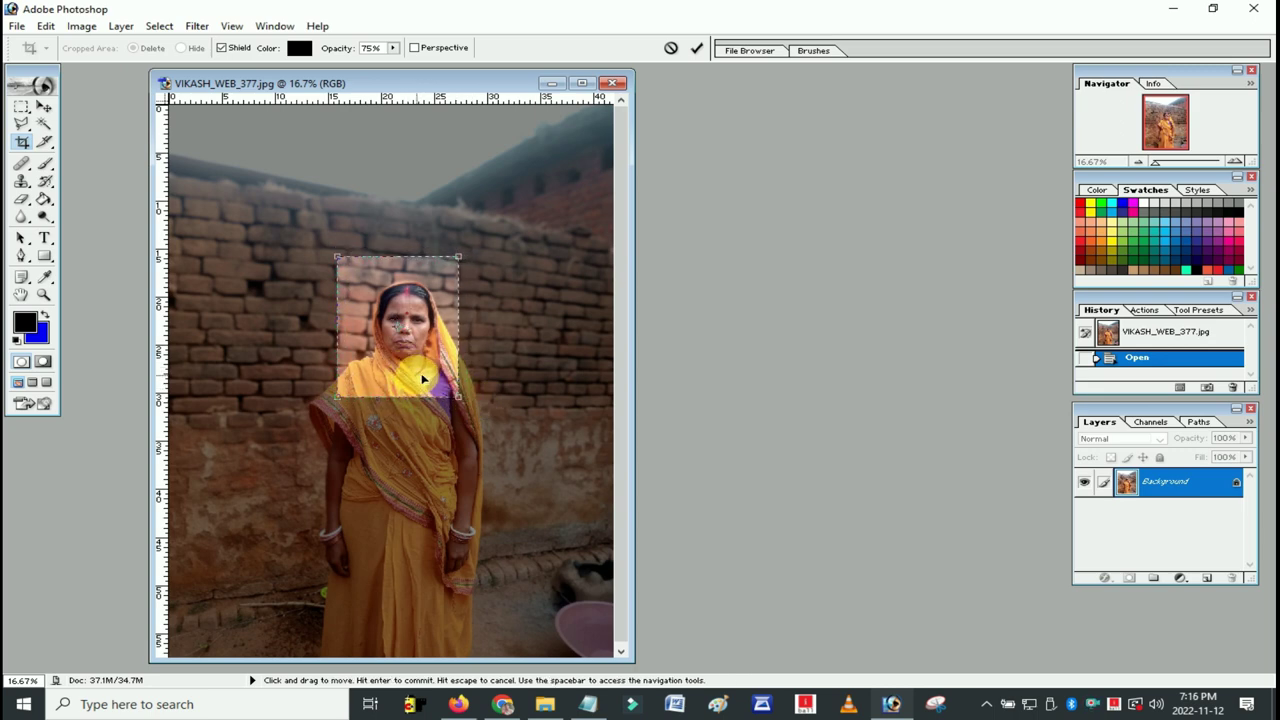
pyautogui.moveTo(460, 400); pyautogui.dragTo(424, 375)
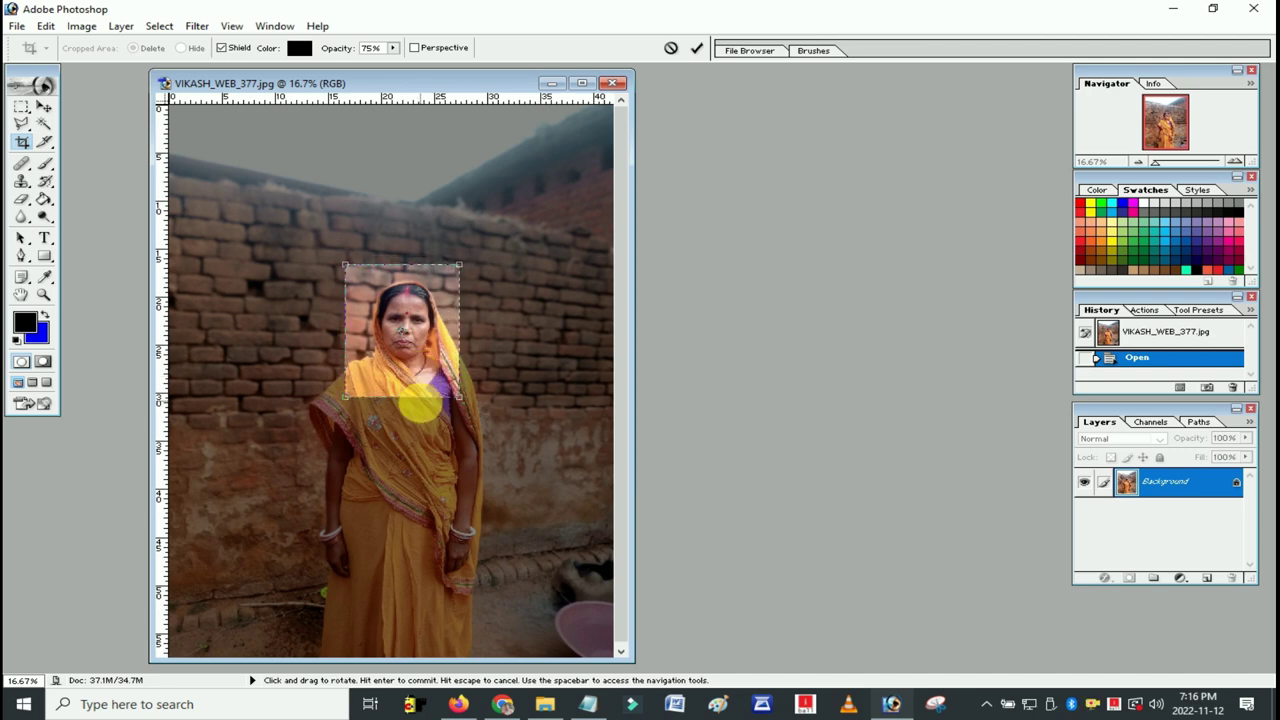
pyautogui.moveTo(462, 400); pyautogui.dragTo(428, 379)
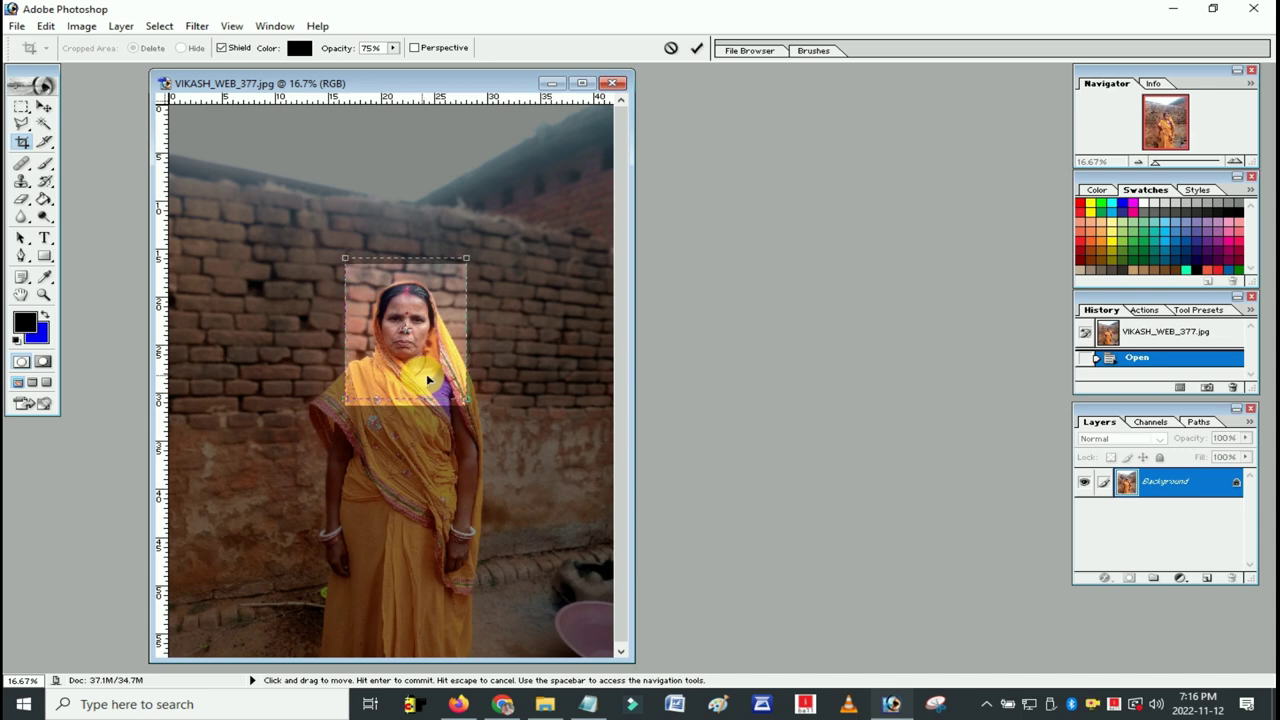
pyautogui.click(698, 50)
# - Maximize the cropped portrait's window, zoom in, then fit it on screen
pyautogui.doubleClick(230, 80)
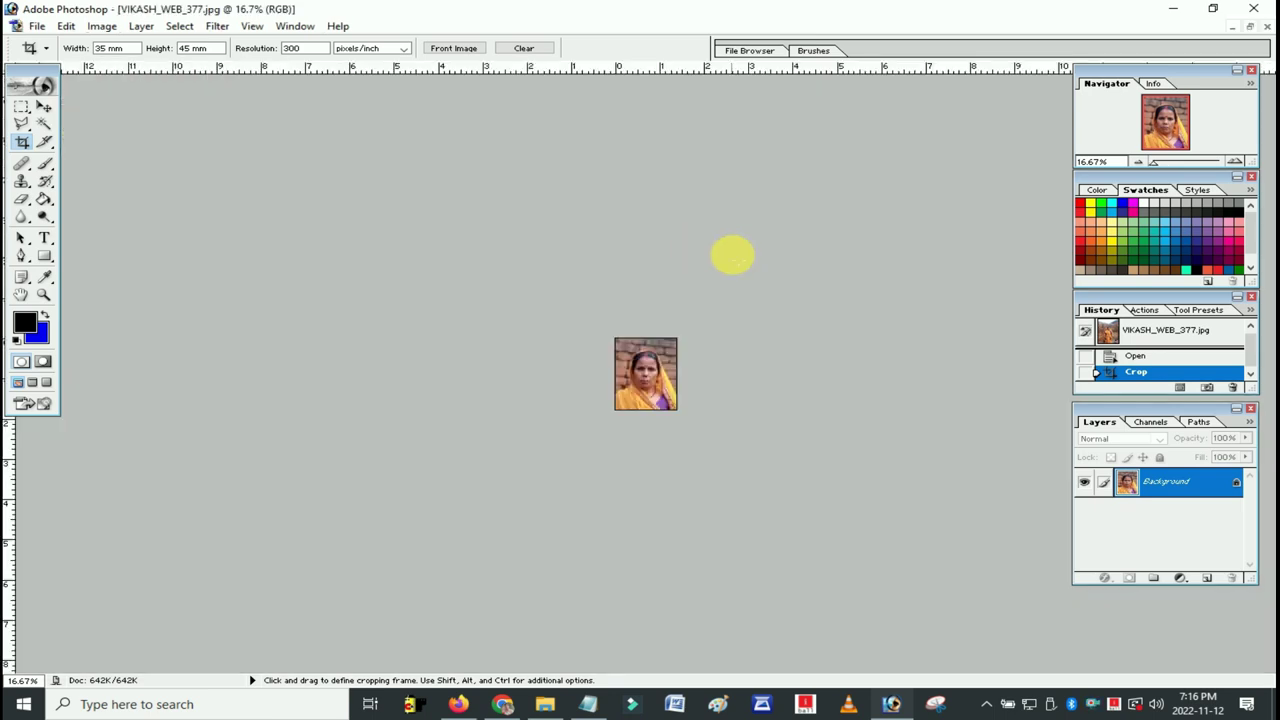
pyautogui.hotkey('ctrl', '+')
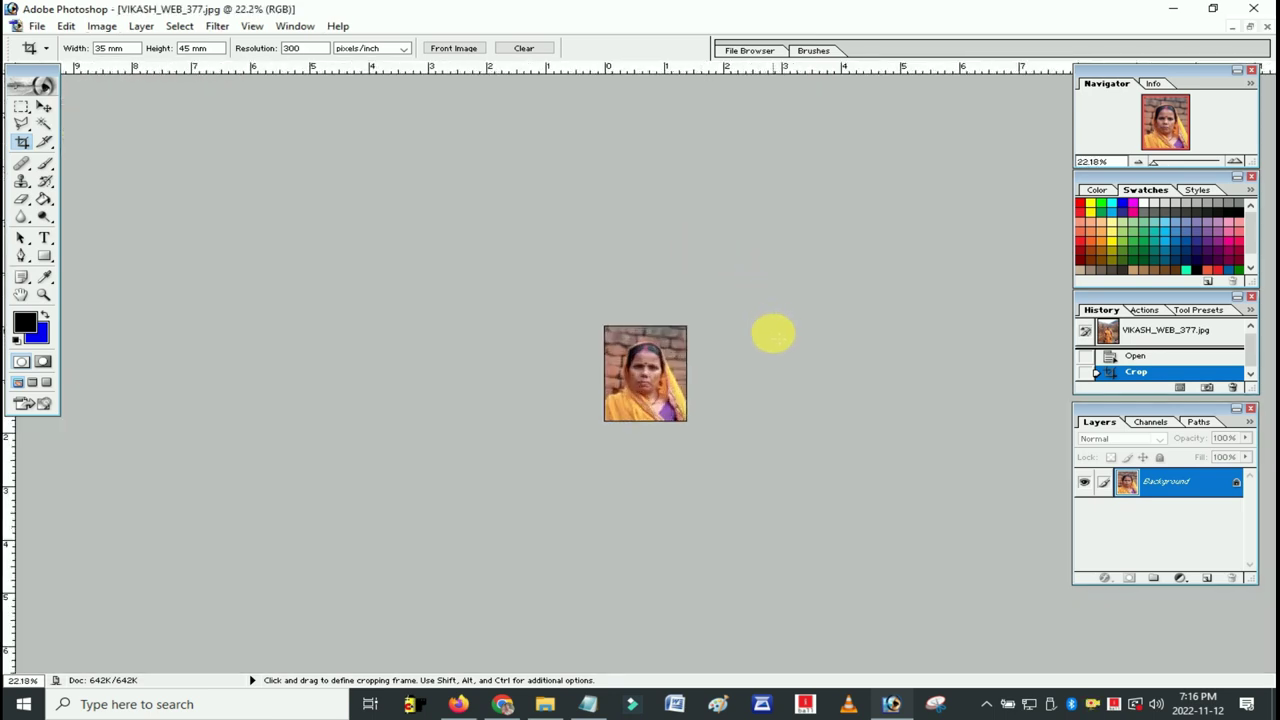
pyautogui.hotkey('ctrl', '0')
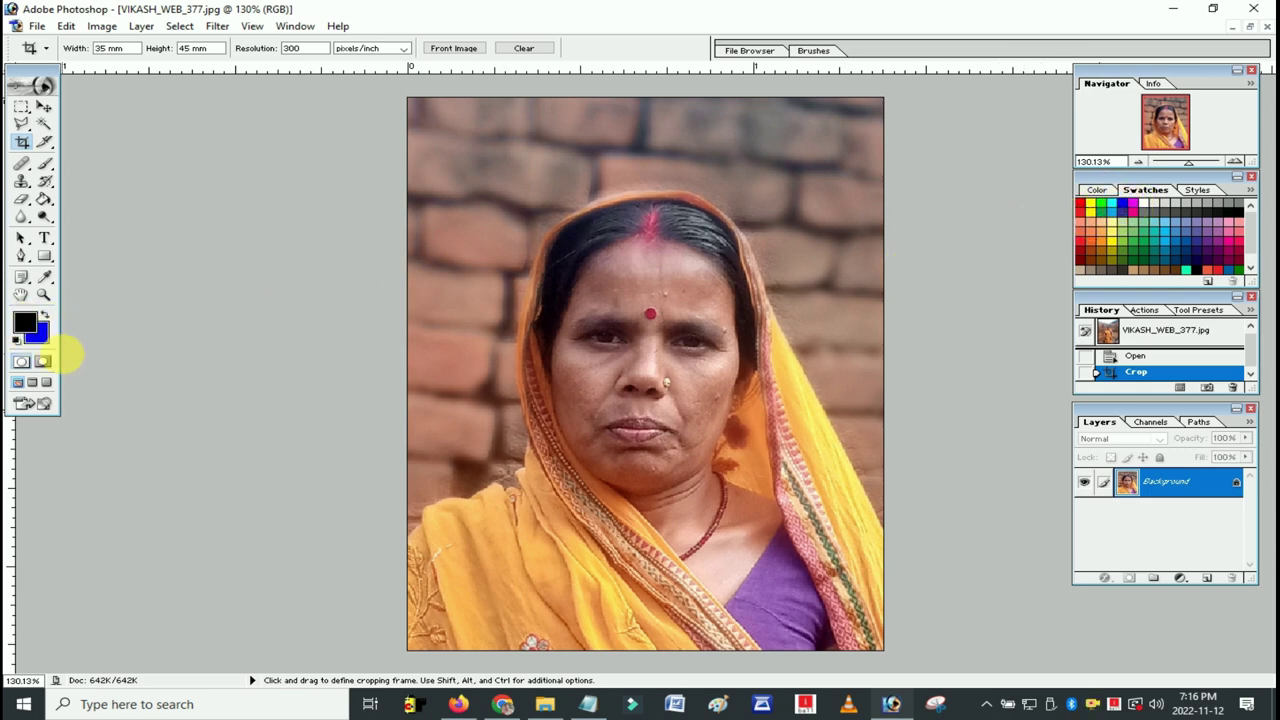
pyautogui.press('d')
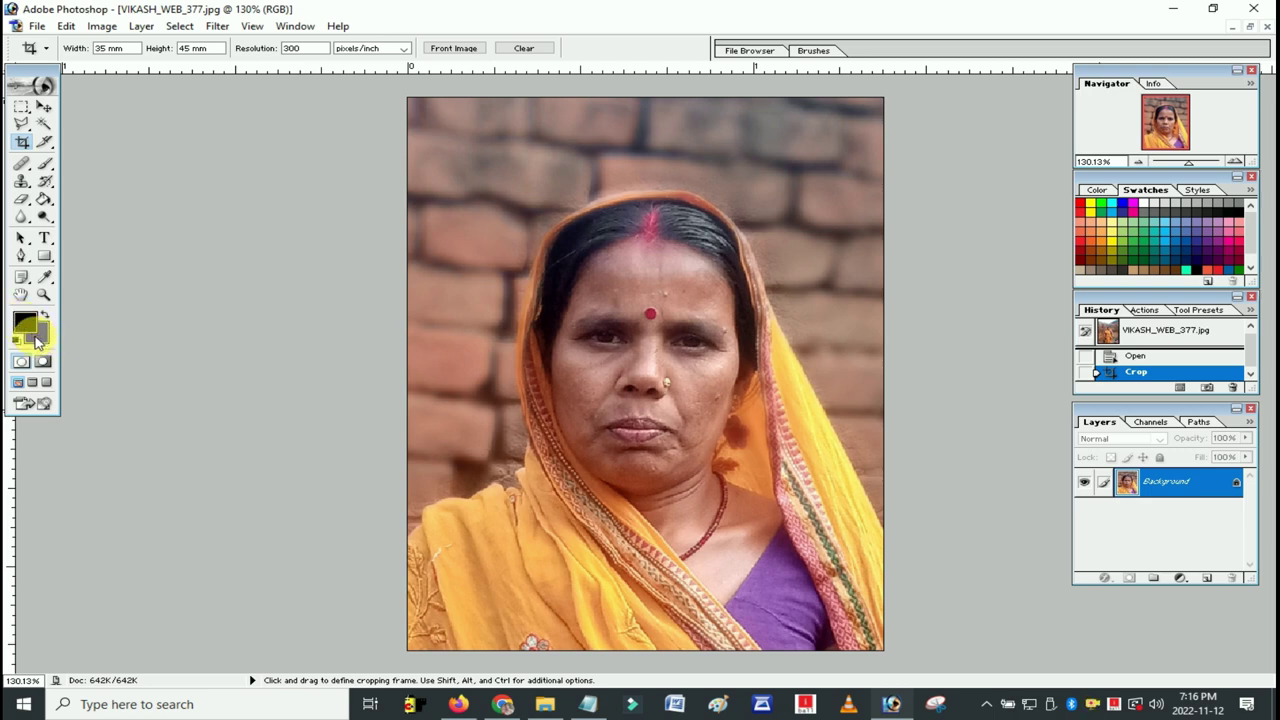
pyautogui.click(38, 338)
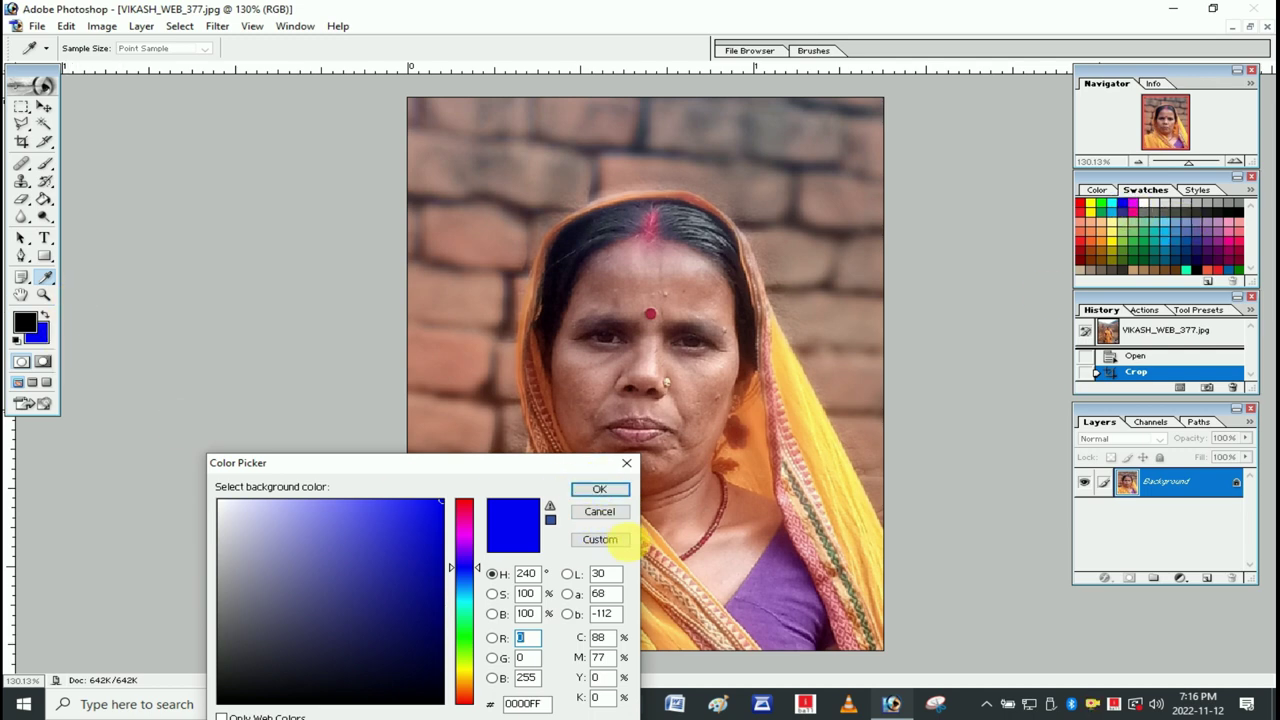
pyautogui.click(599, 489)
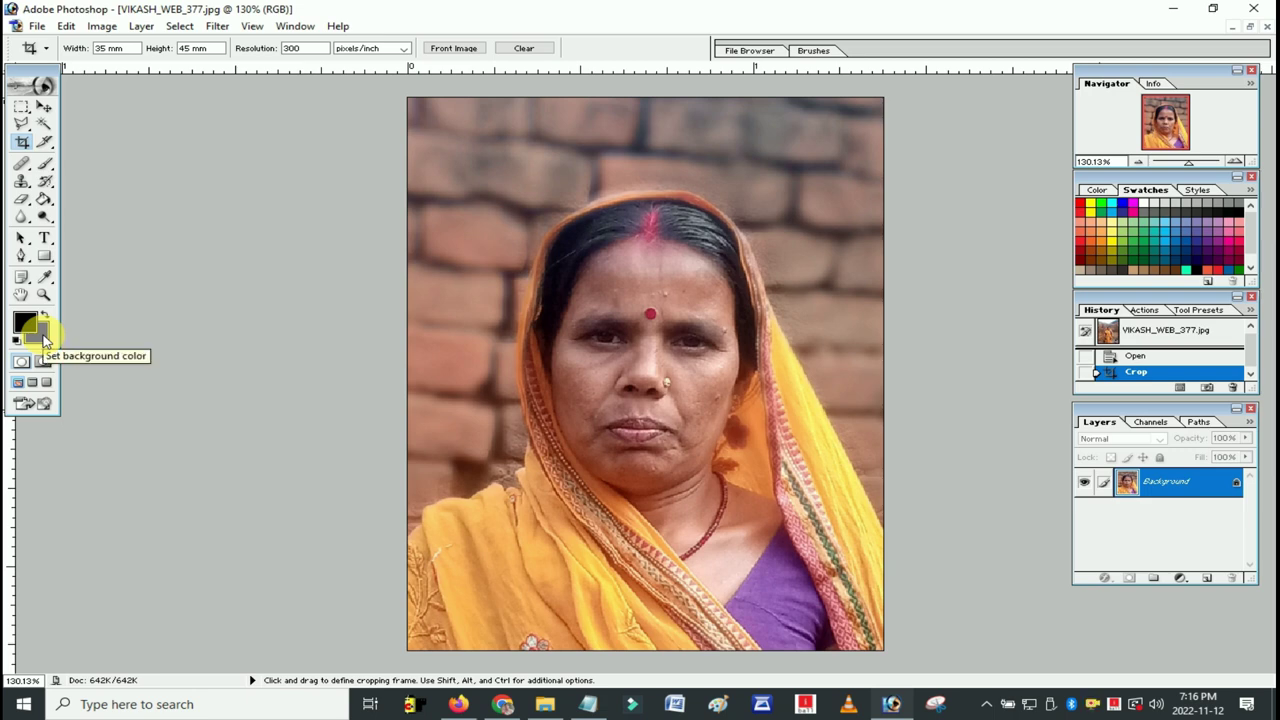
pyautogui.click(45, 340)
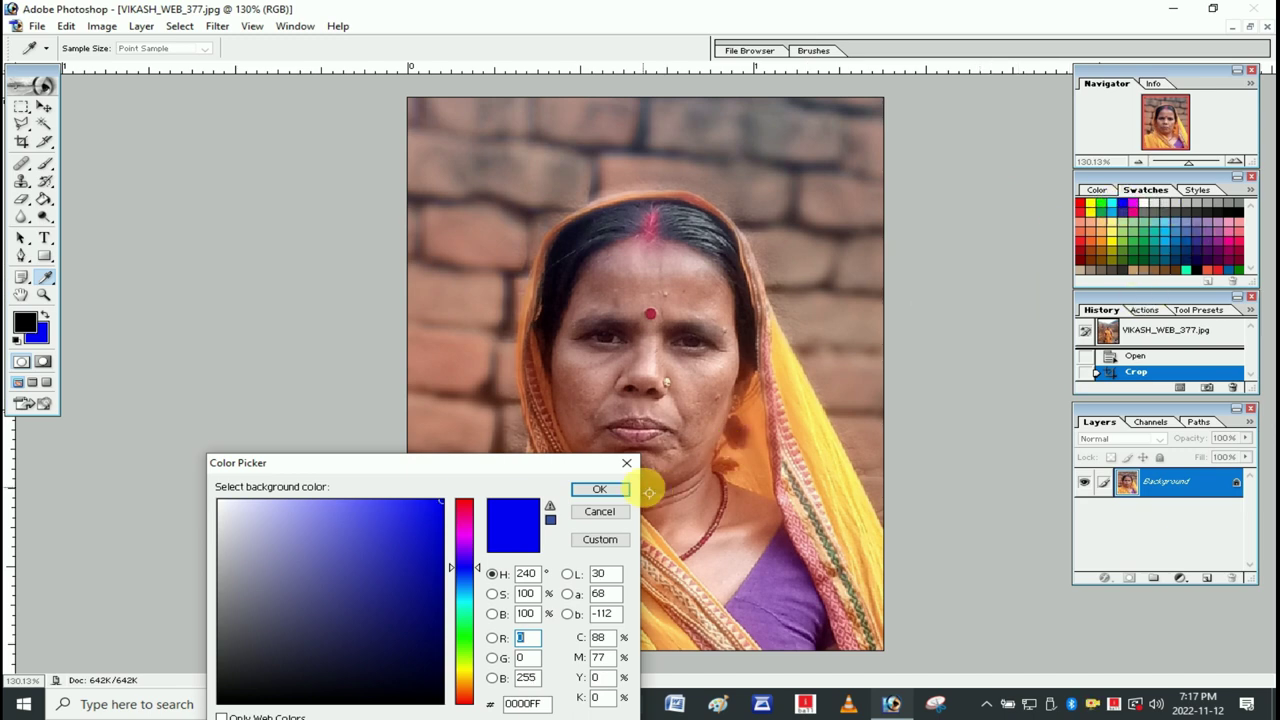
pyautogui.click(608, 488)
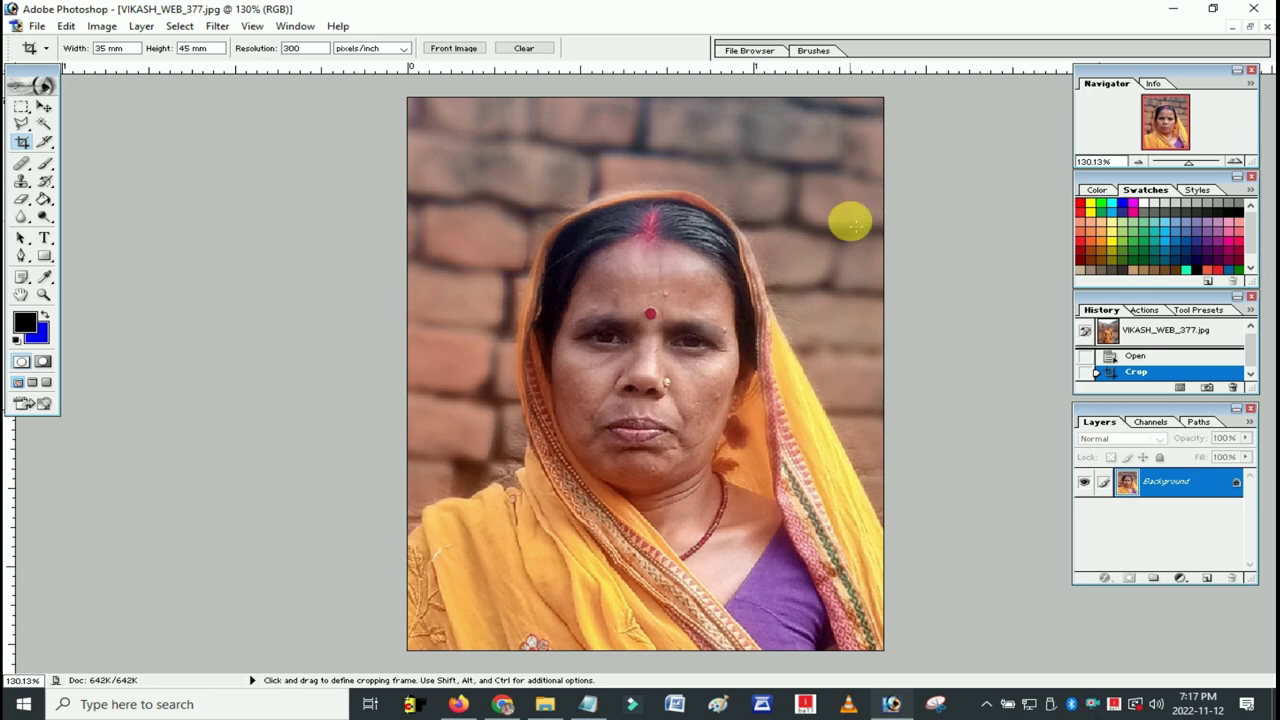
# - Choose the Polygonal Lasso and trace points up the woman's shawl edge
pyautogui.click(24, 128)
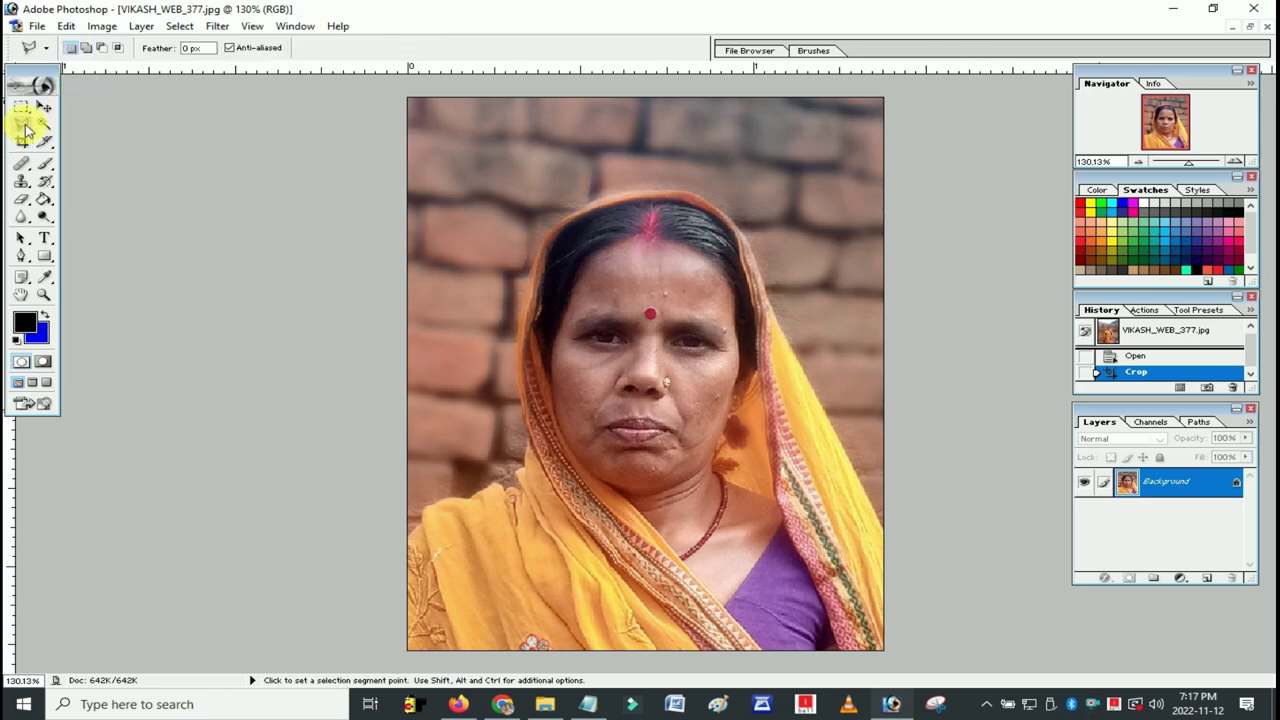
pyautogui.click(22, 128)
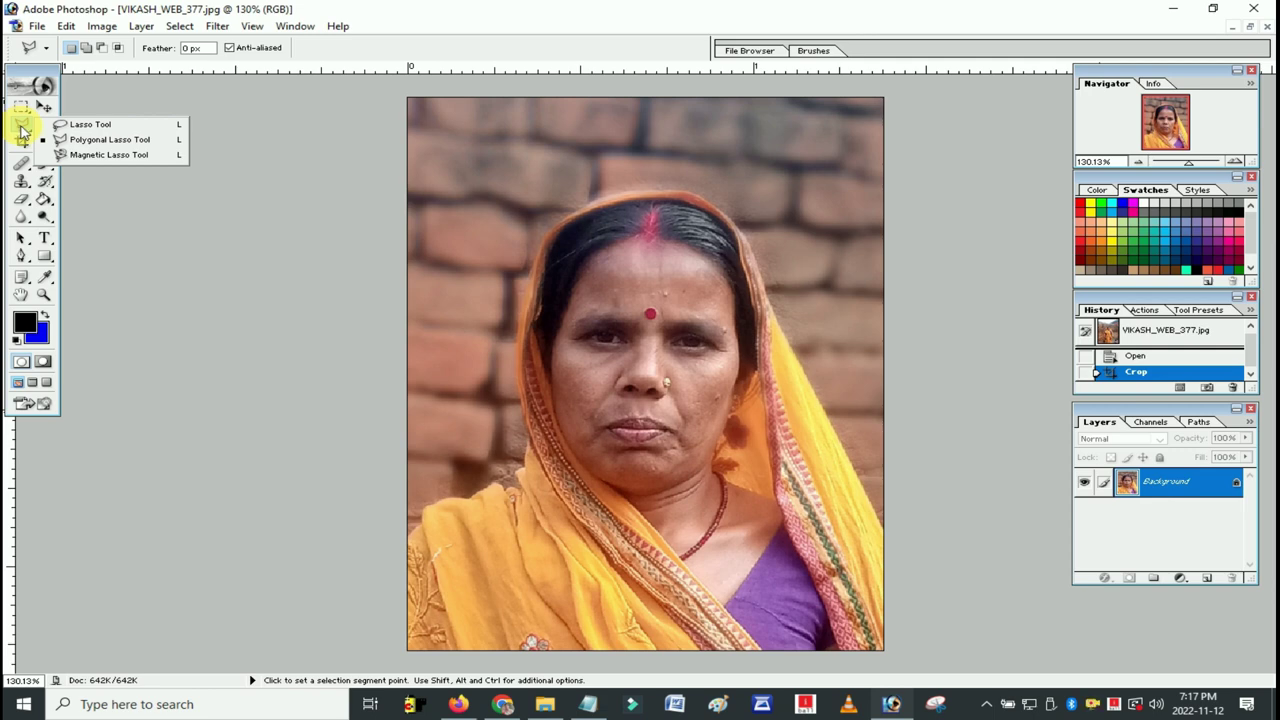
pyautogui.click(105, 140)
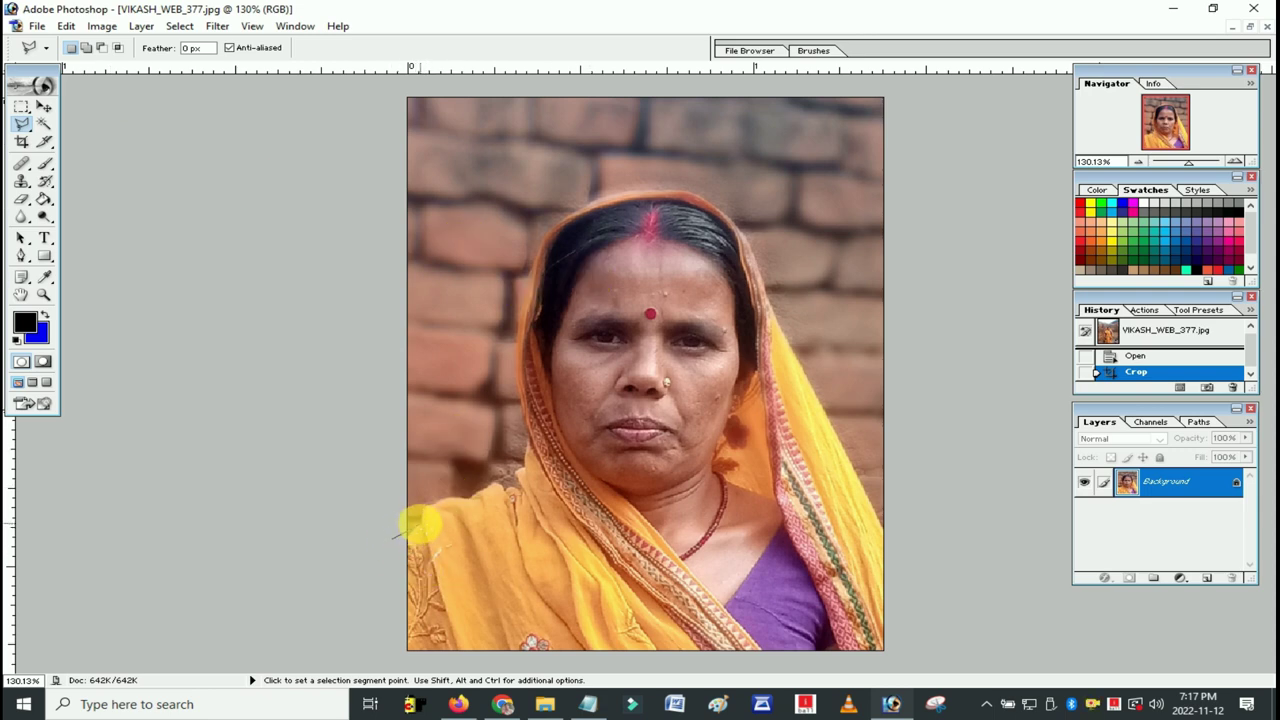
pyautogui.click(442, 501)
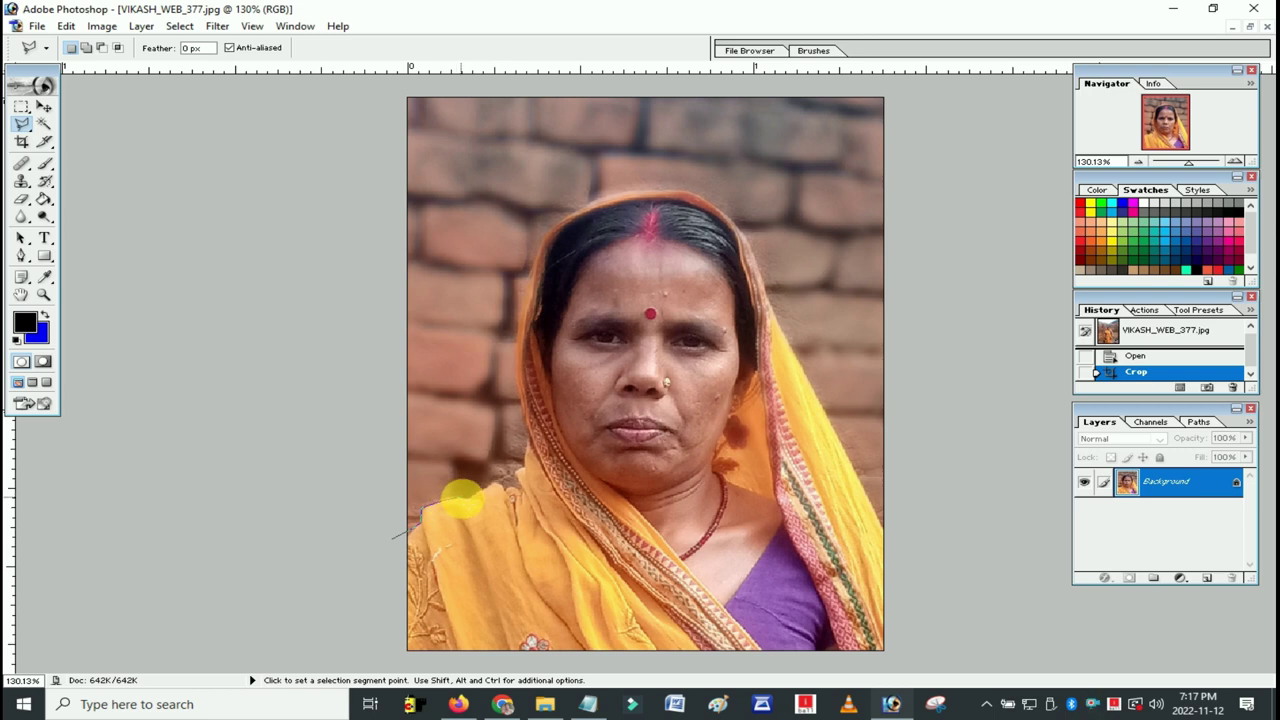
pyautogui.click(464, 499)
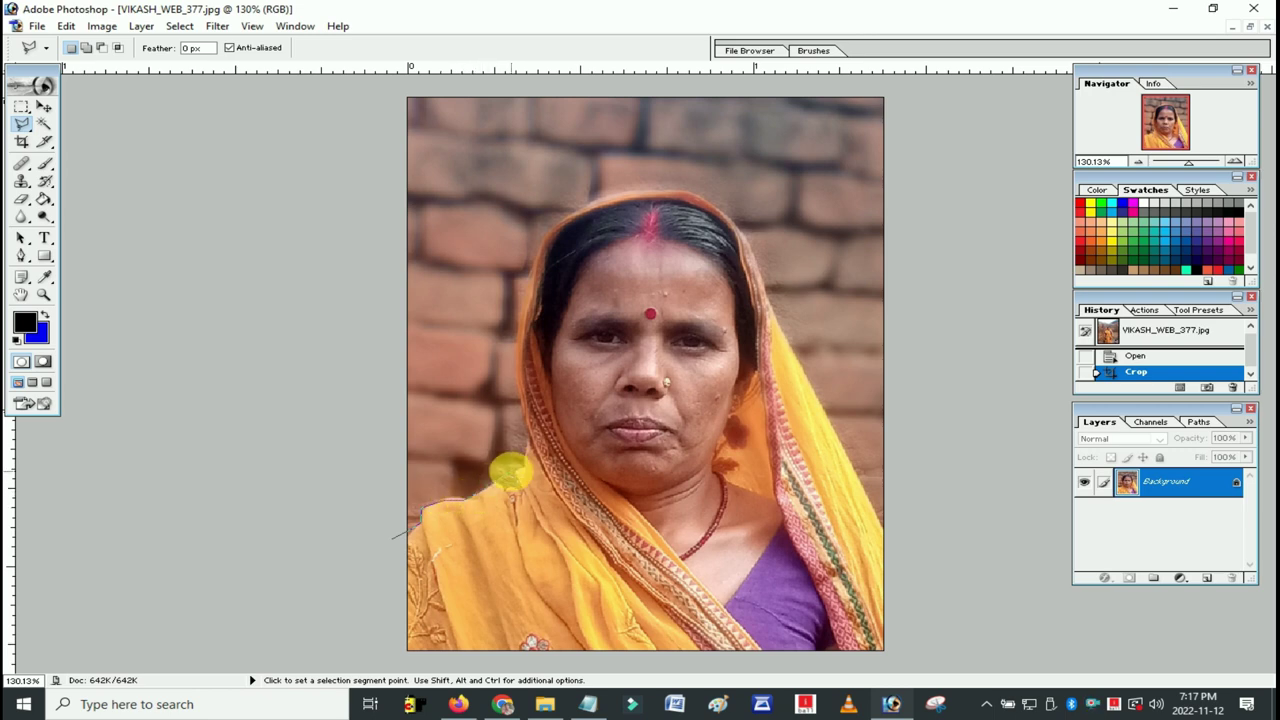
pyautogui.click(522, 467)
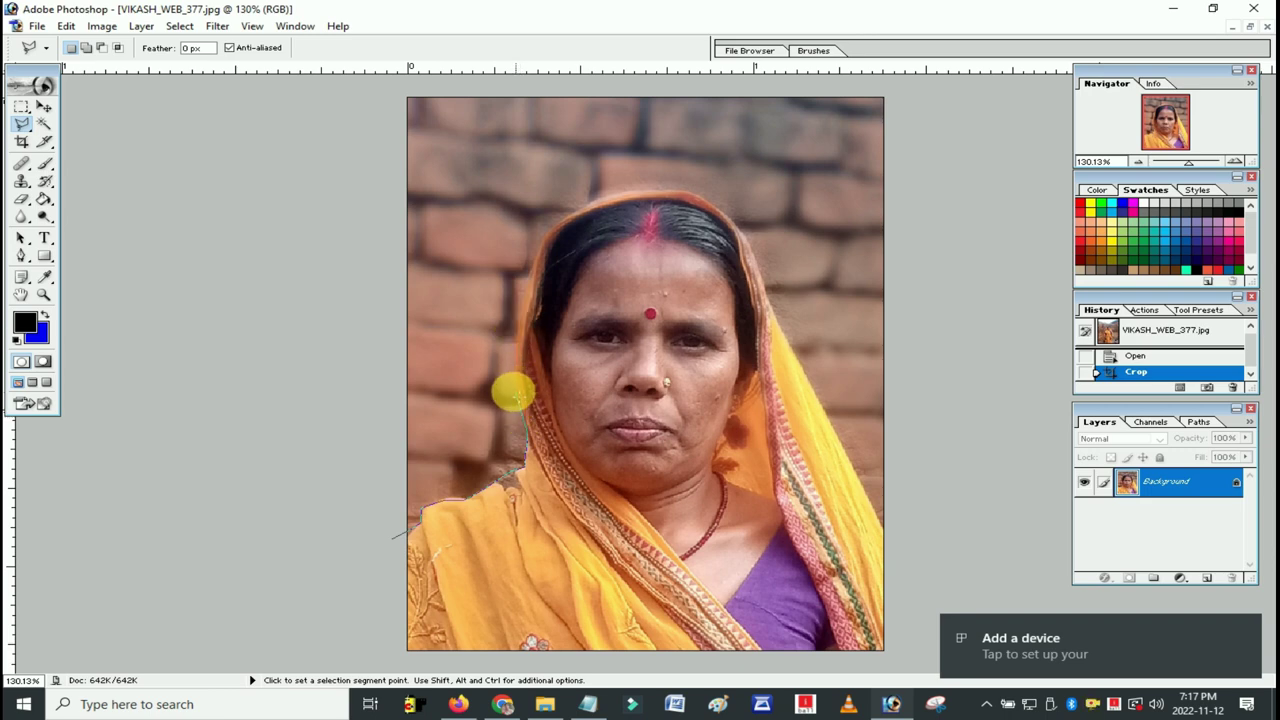
pyautogui.click(513, 376)
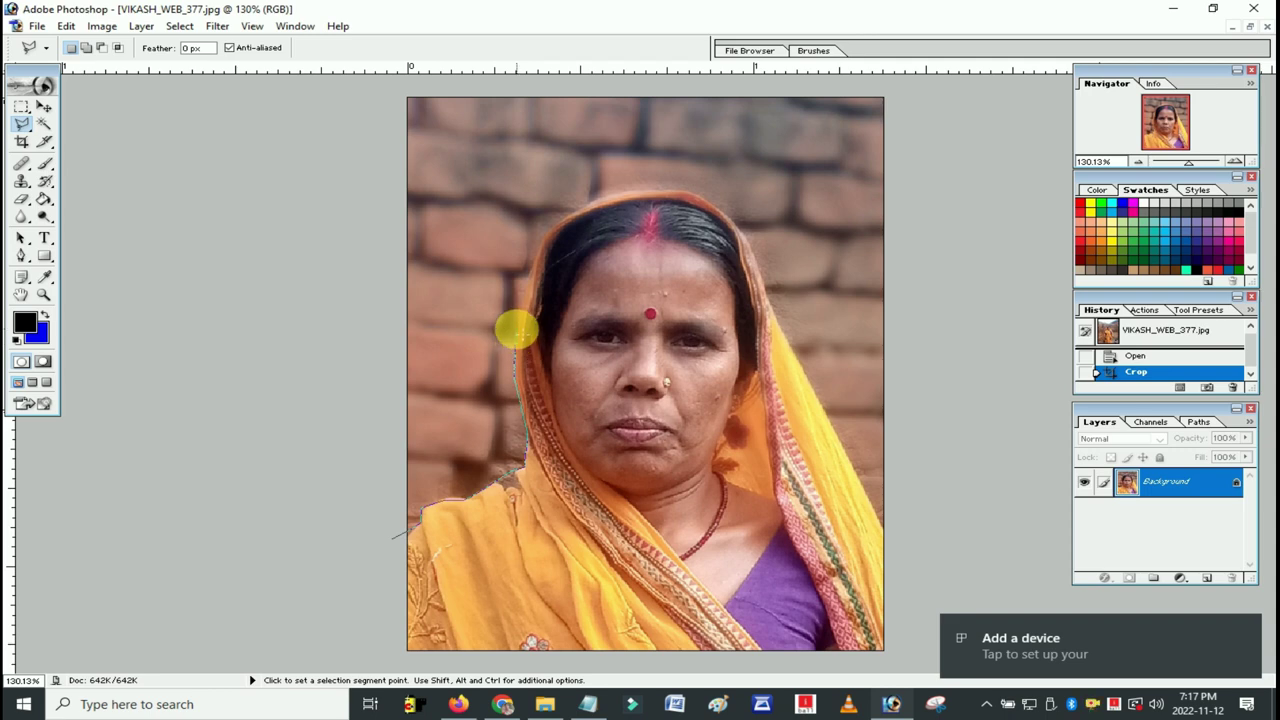
# - Continue the outline around her hair, out past the top corners, and close it
pyautogui.click(533, 257)
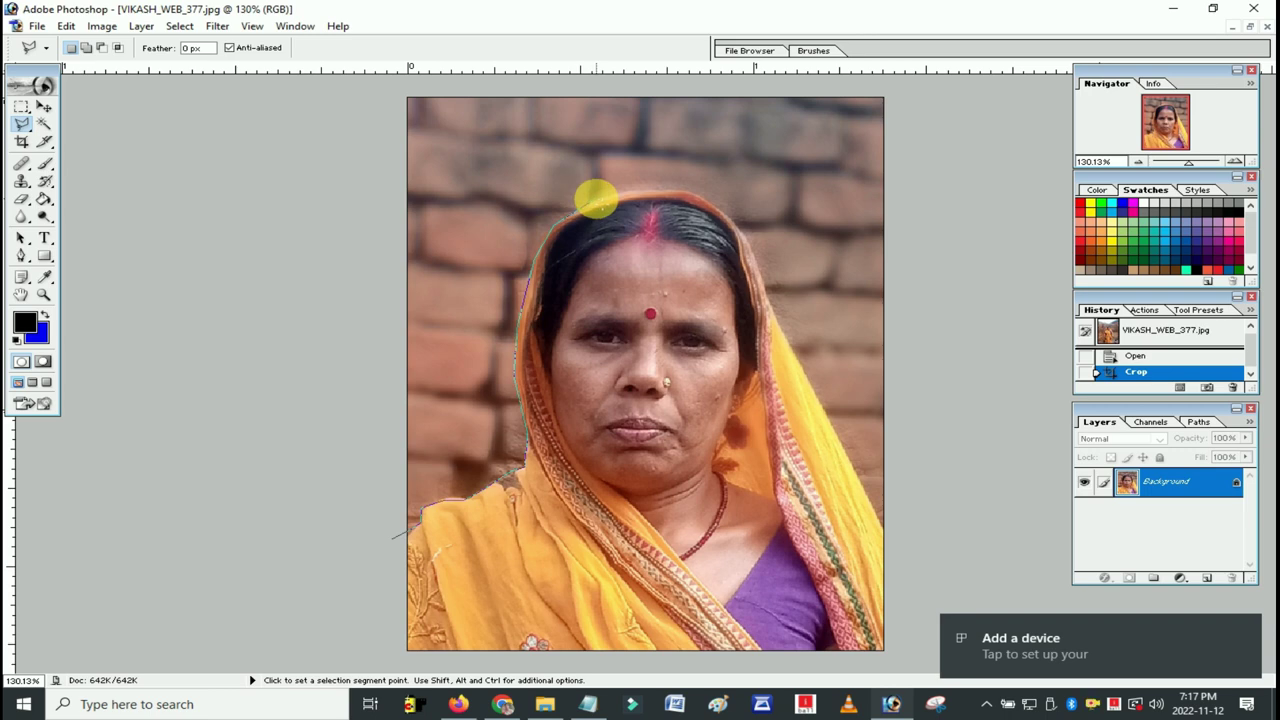
pyautogui.click(596, 199)
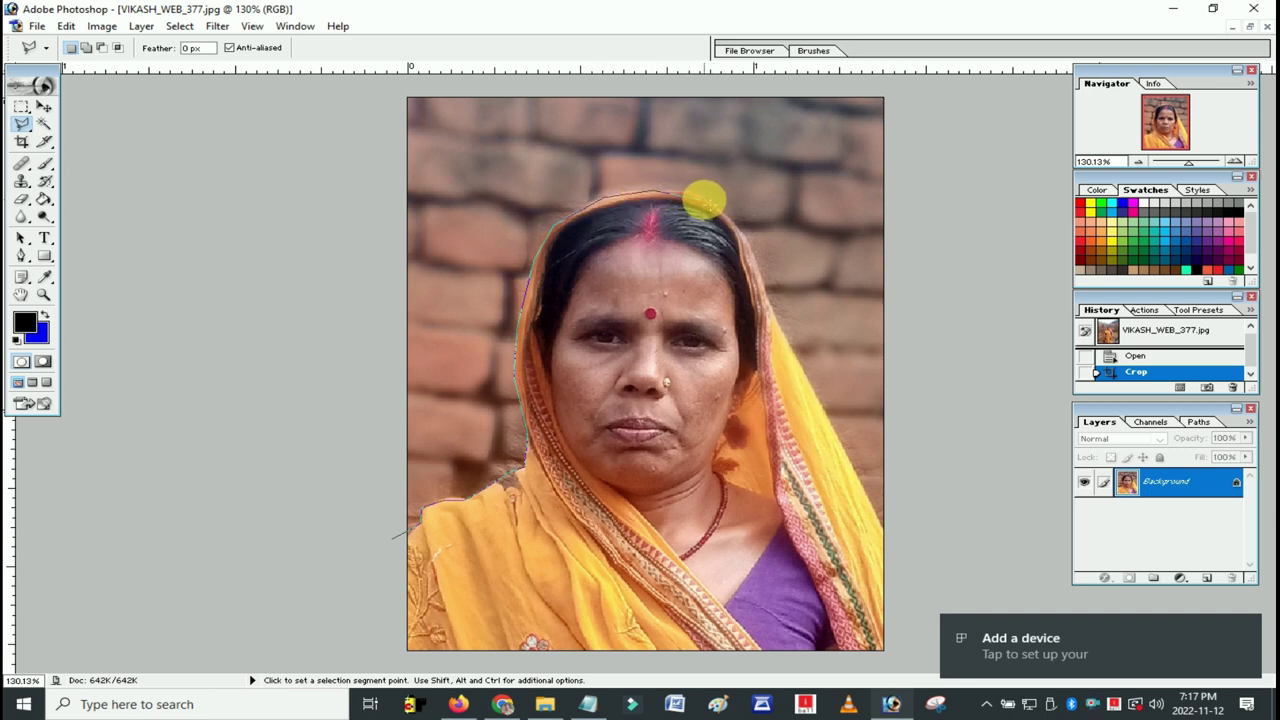
pyautogui.click(704, 200)
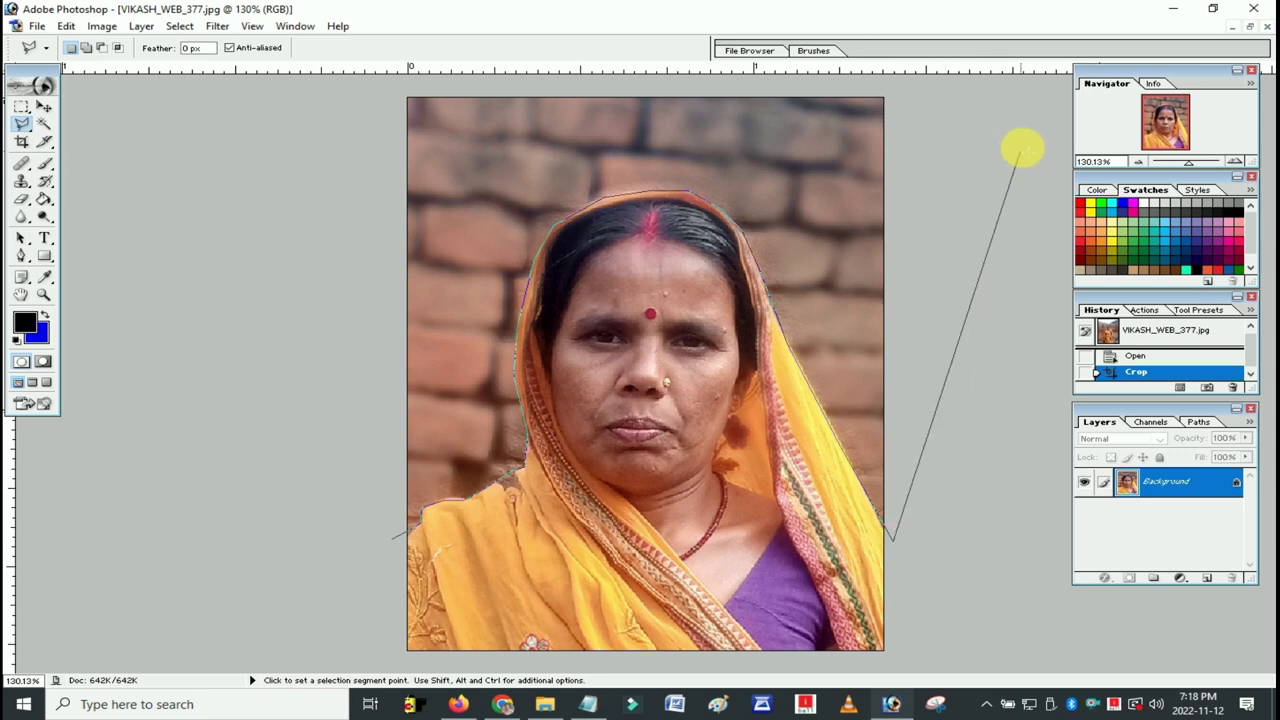
pyautogui.click(1016, 86)
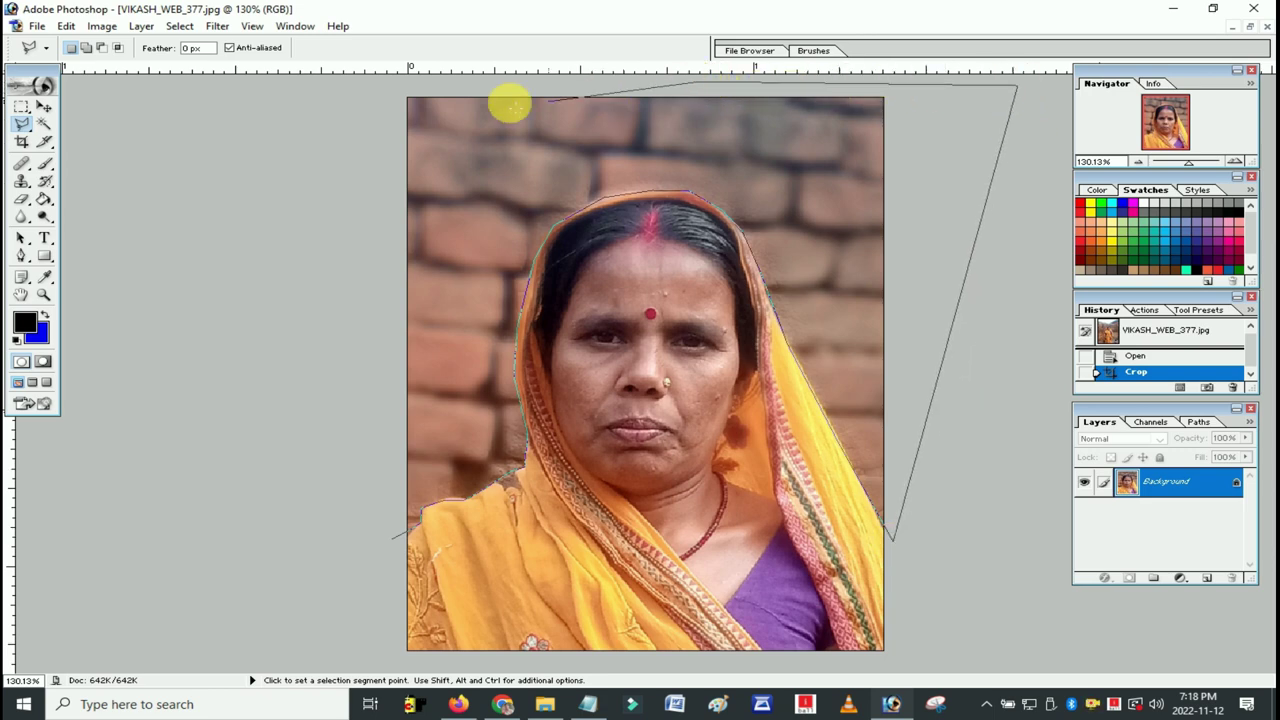
pyautogui.click(318, 82)
pyautogui.click(341, 546)
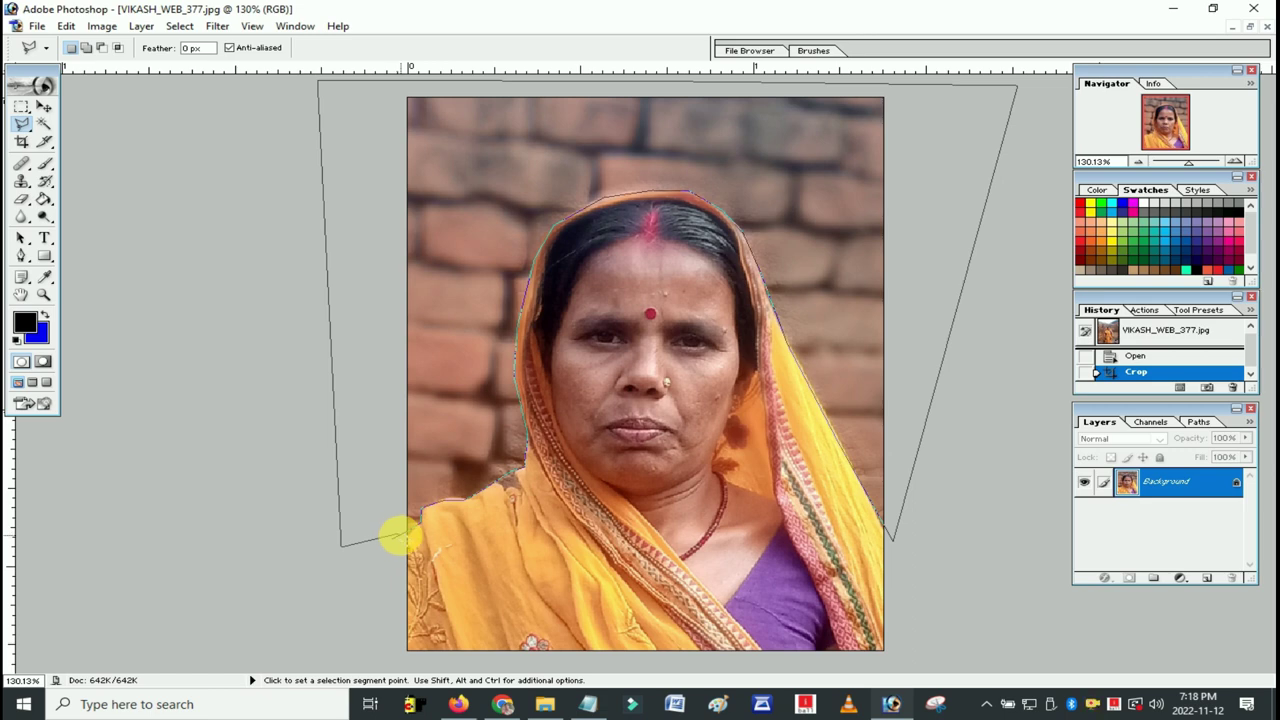
pyautogui.doubleClick(398, 537)
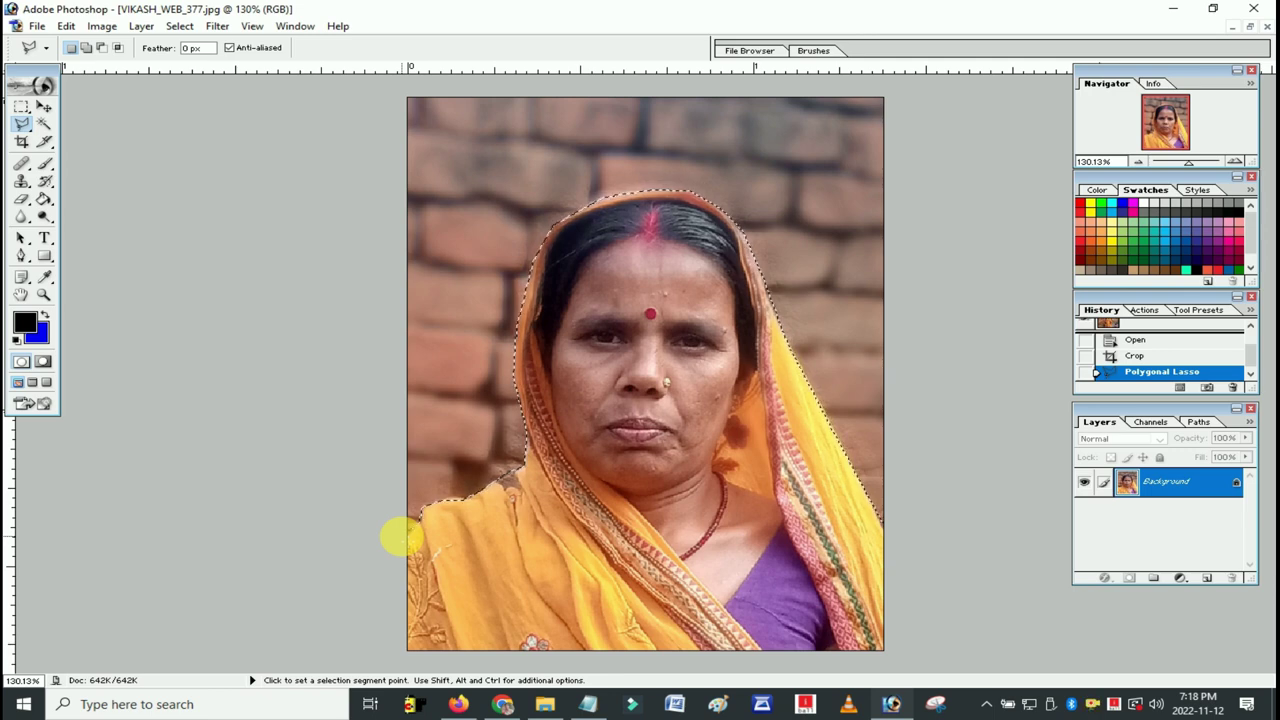
# - Feather the background selection by 2 px, fill it with blue, and deselect
pyautogui.hotkey('ctrl', 'alt', 'd')
pyautogui.write('2')
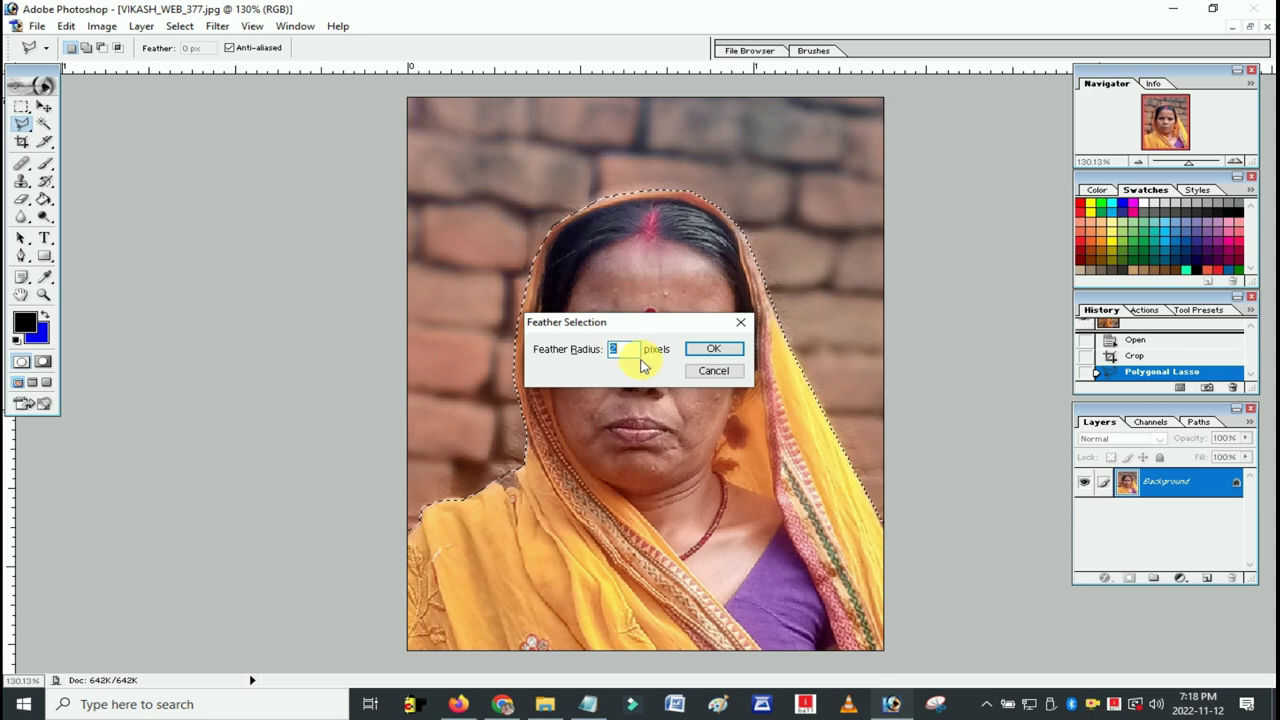
pyautogui.click(712, 352)
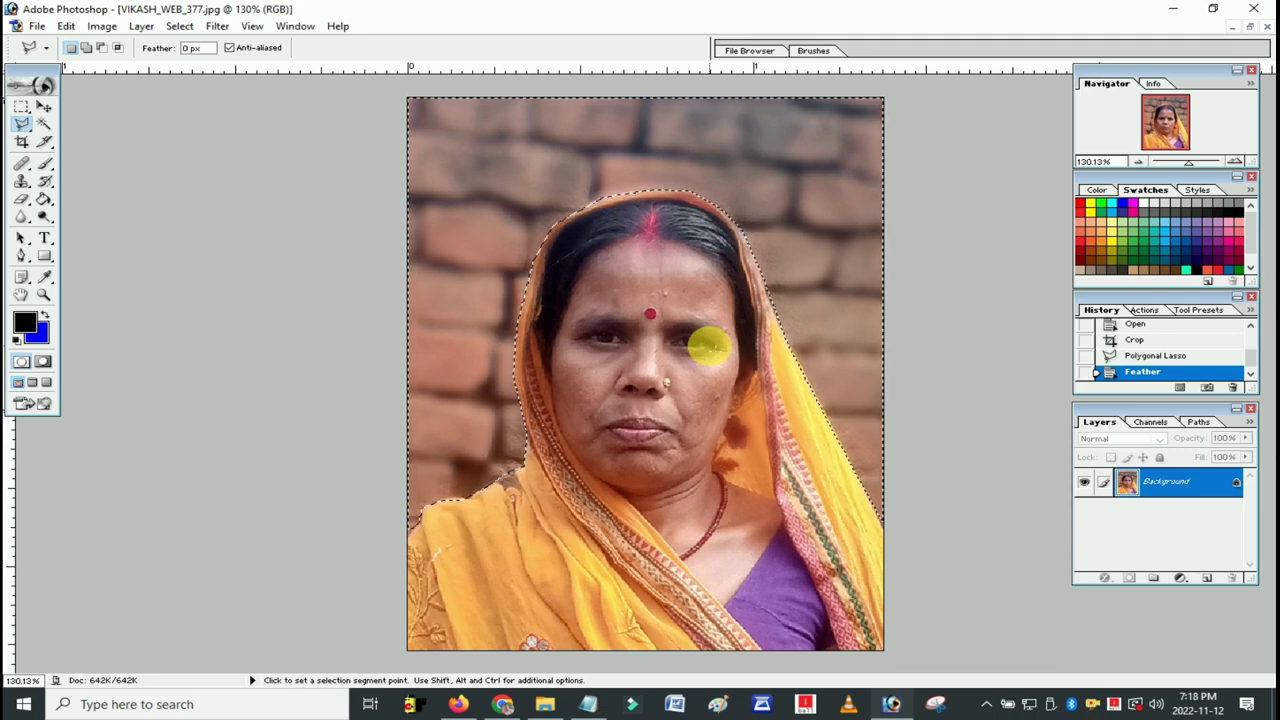
pyautogui.press('ctrl')
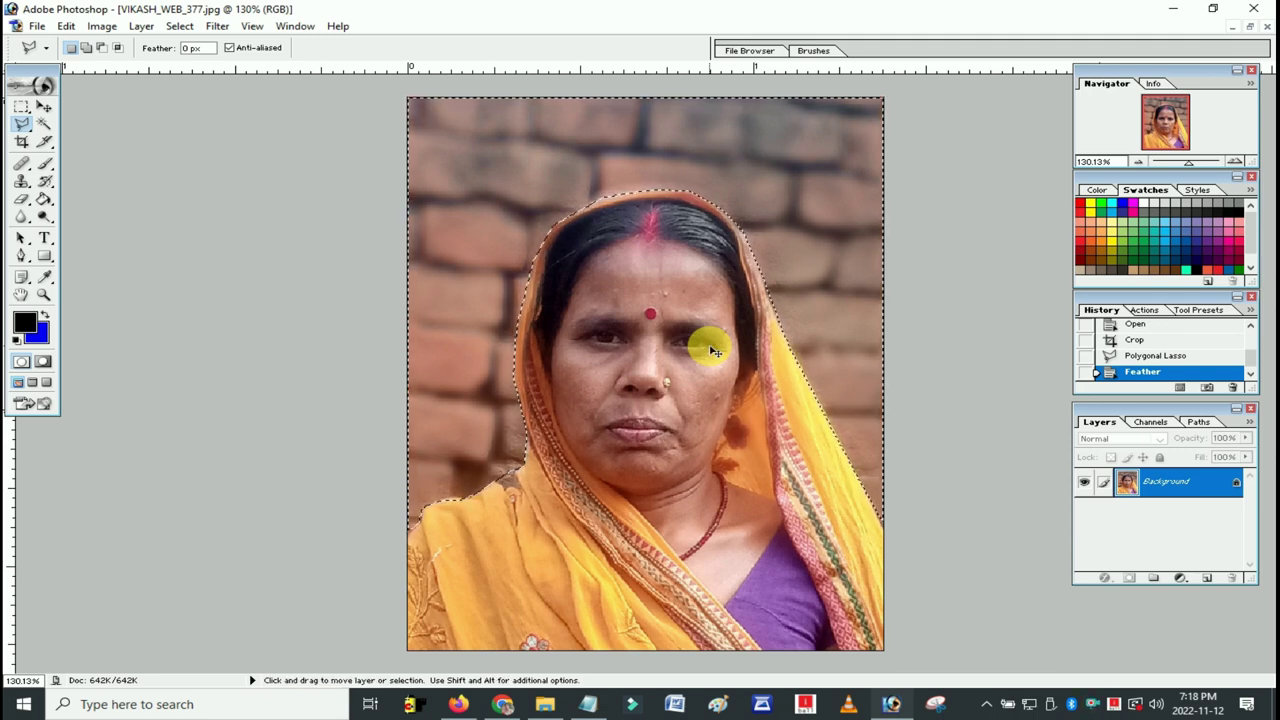
pyautogui.hotkey('ctrl', 'BackSpace')
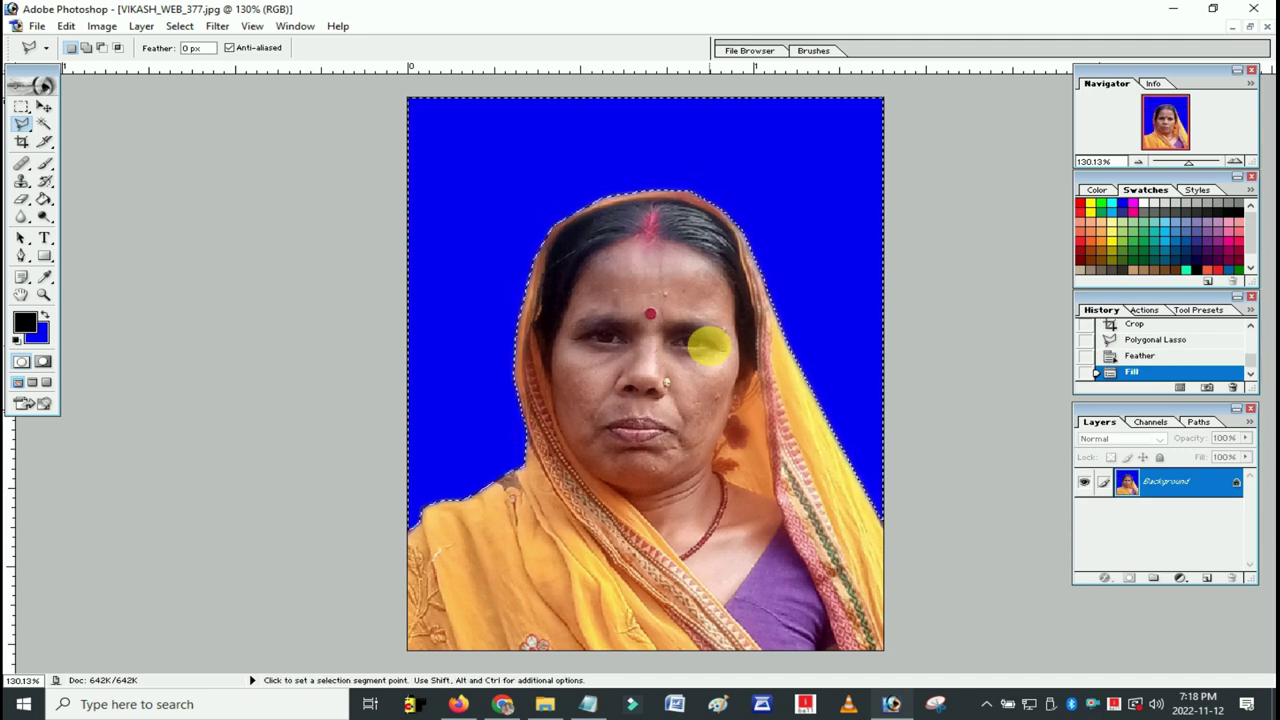
pyautogui.click(179, 26)
pyautogui.click(200, 57)
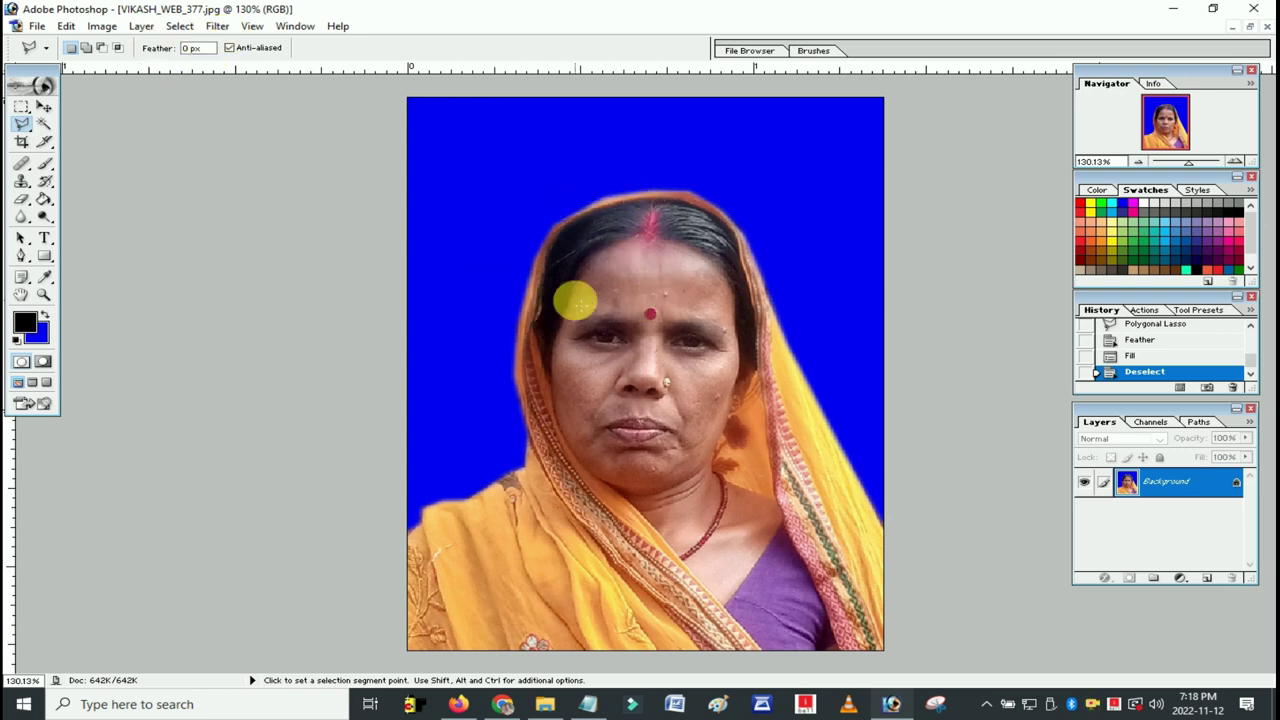
pyautogui.click(36, 26)
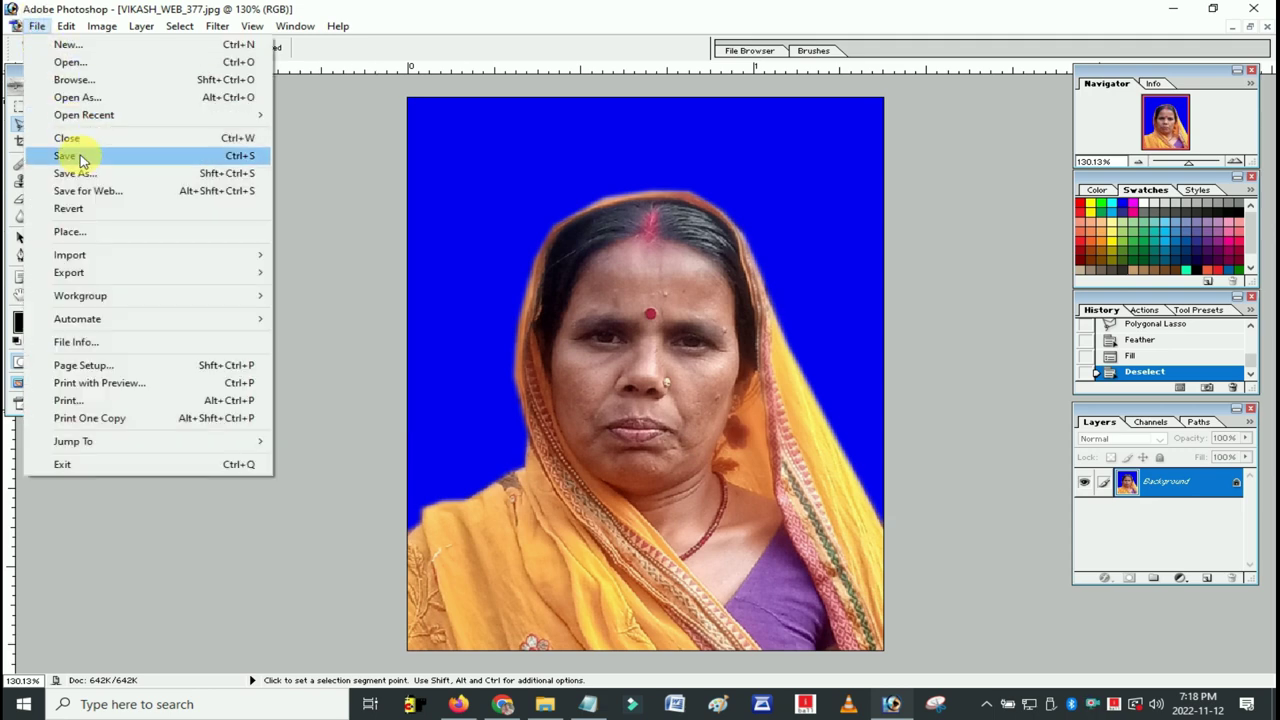
# - Save the portrait to the Desktop as 1213.jpg at maximum JPEG quality 12
pyautogui.click(89, 176)
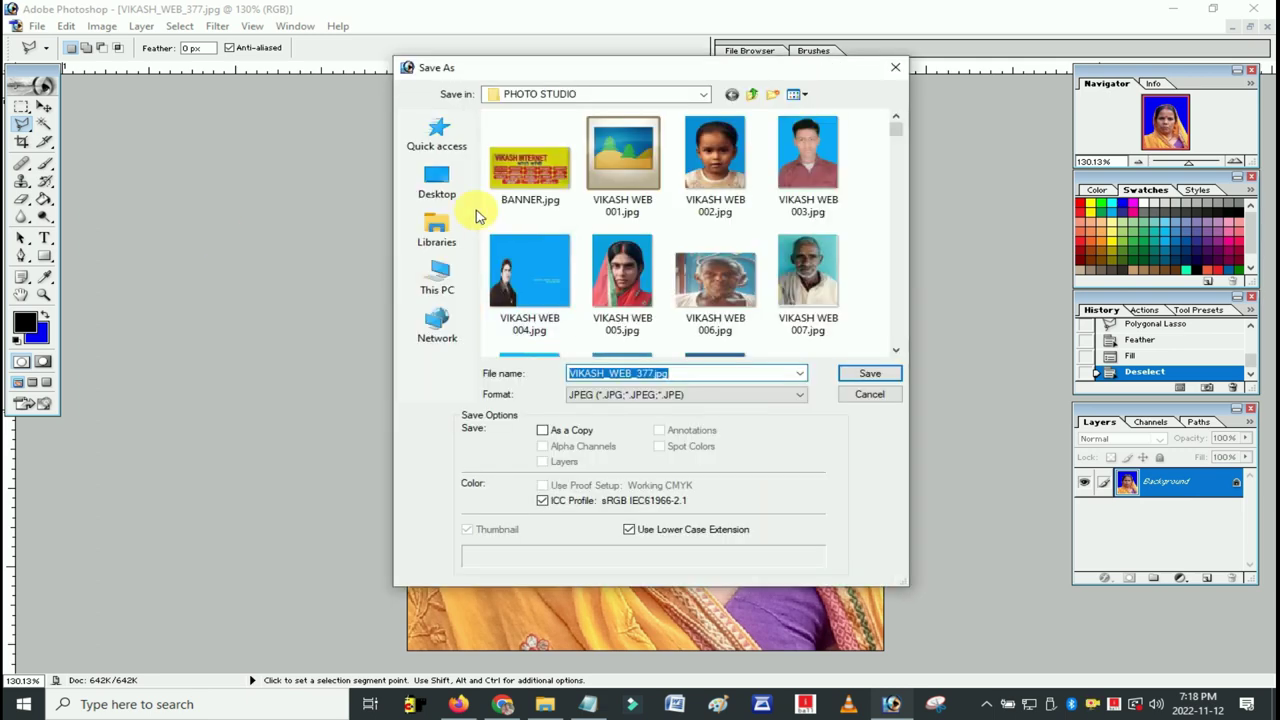
pyautogui.click(447, 183)
pyautogui.click(634, 395)
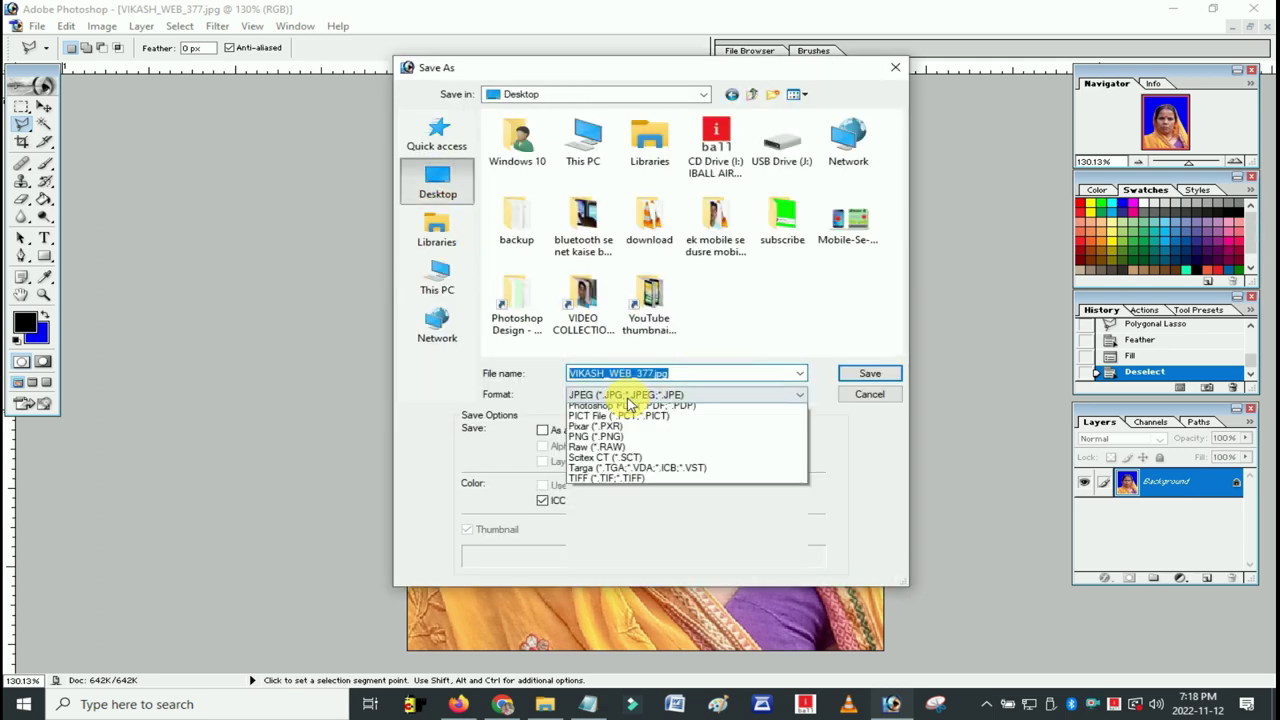
pyautogui.click(620, 471)
pyautogui.doubleClick(617, 372)
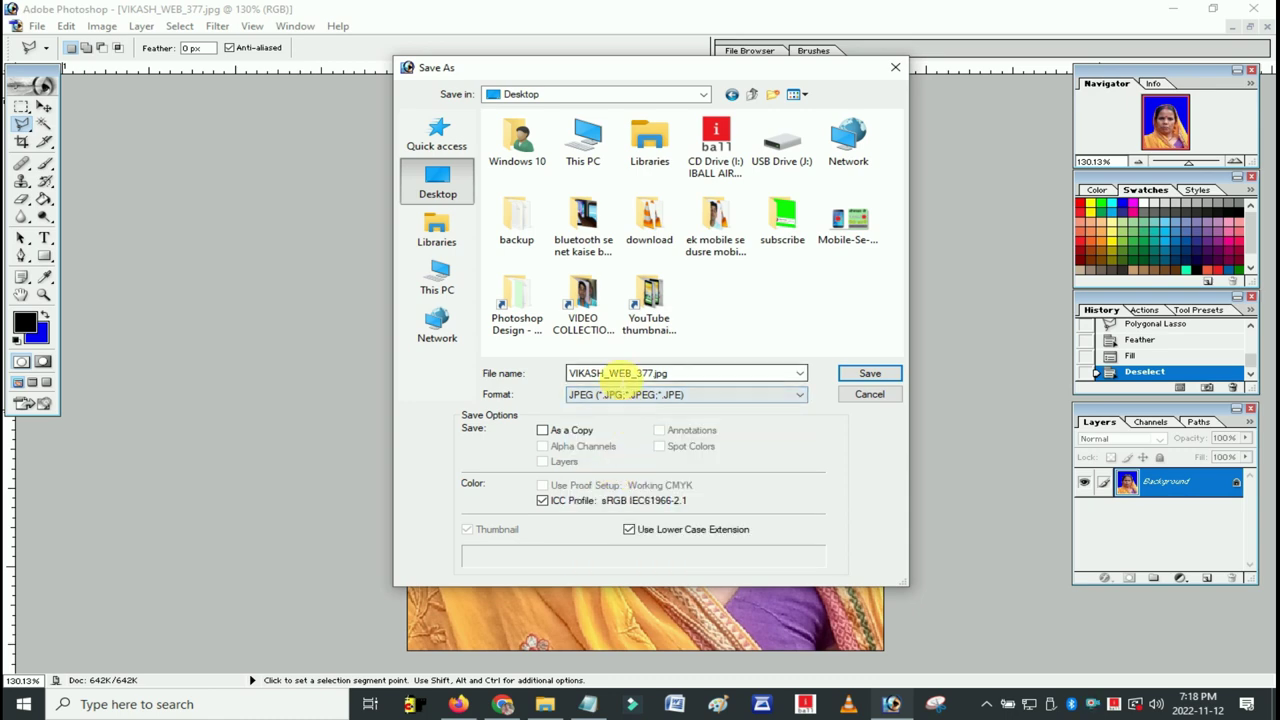
pyautogui.write('1213')
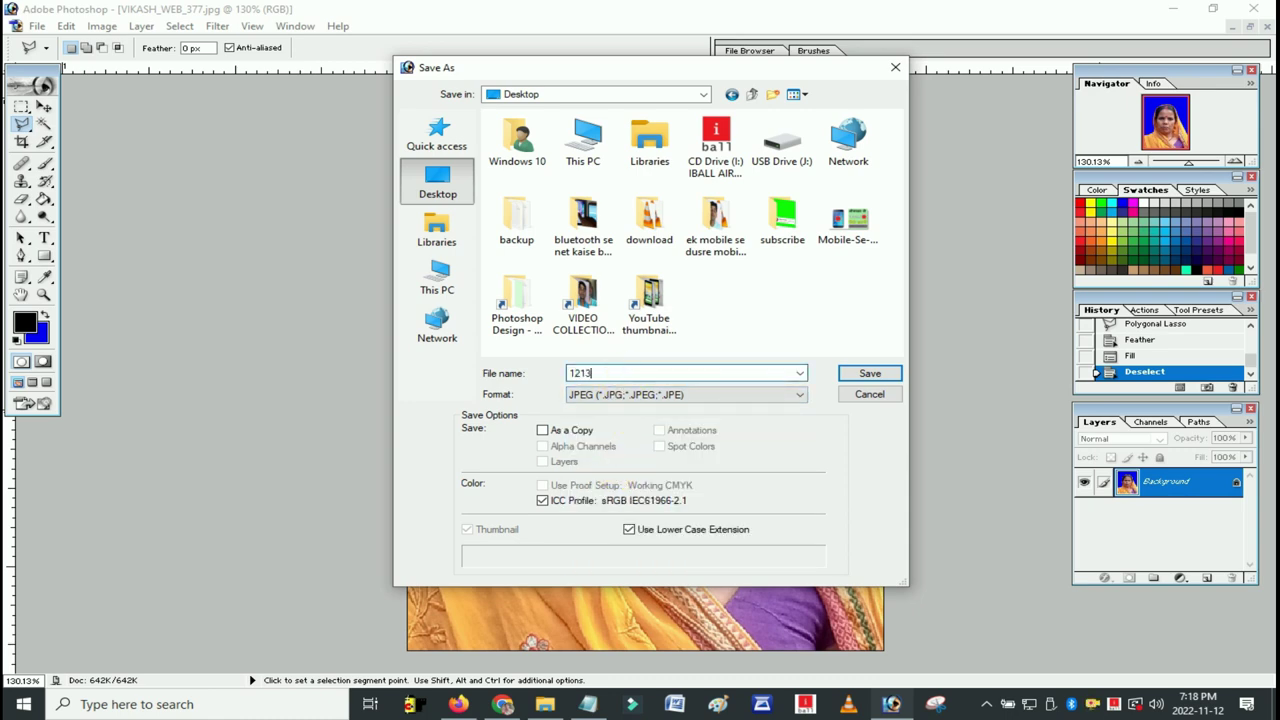
pyautogui.click(869, 374)
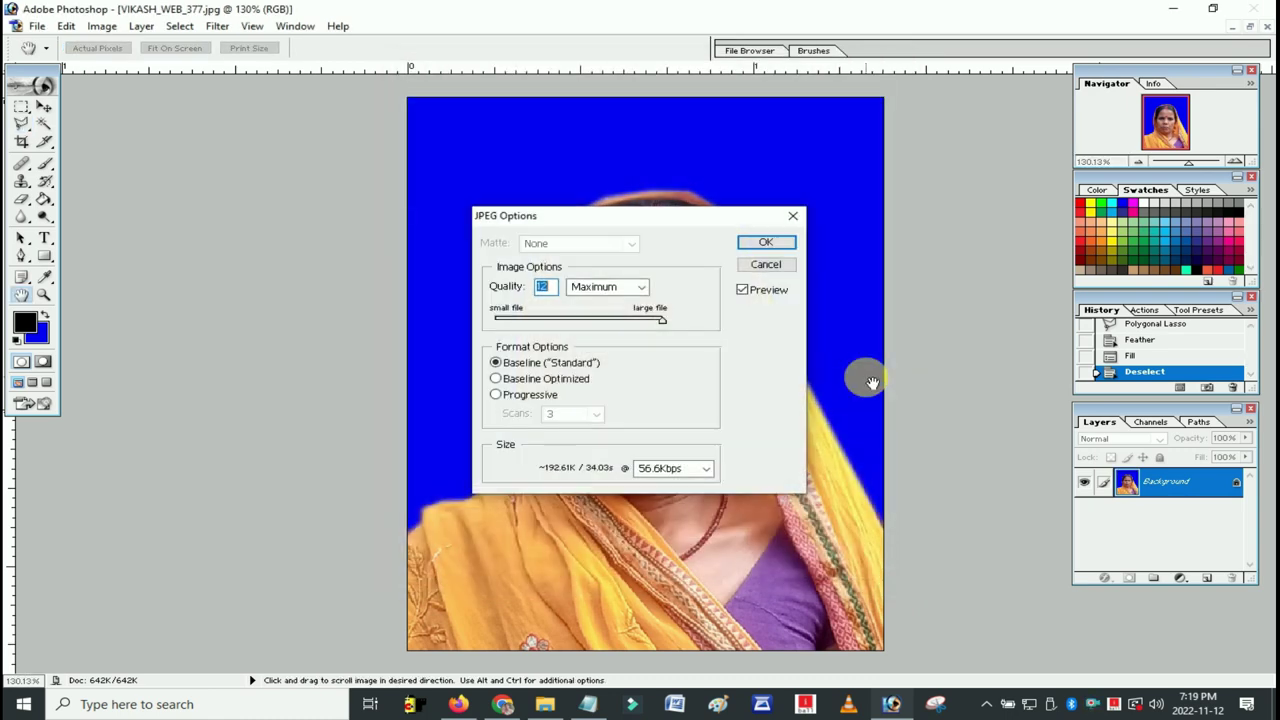
pyautogui.click(767, 243)
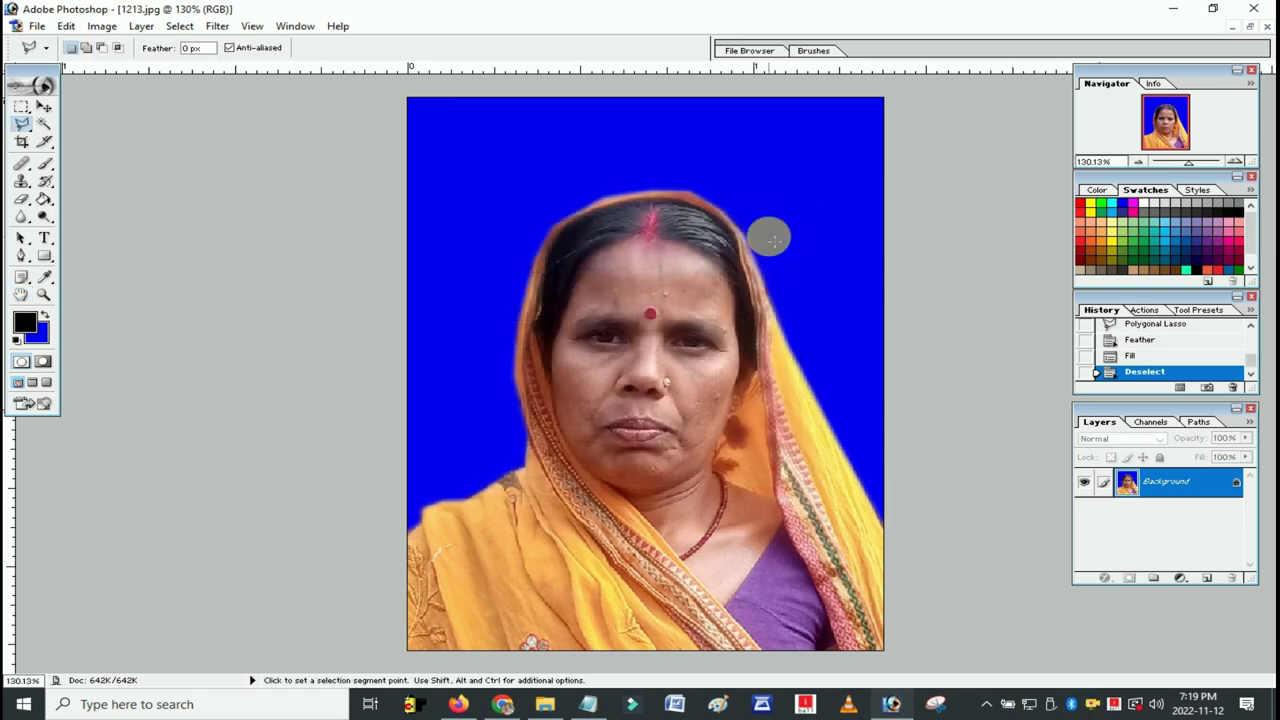
pyautogui.click(623, 229)
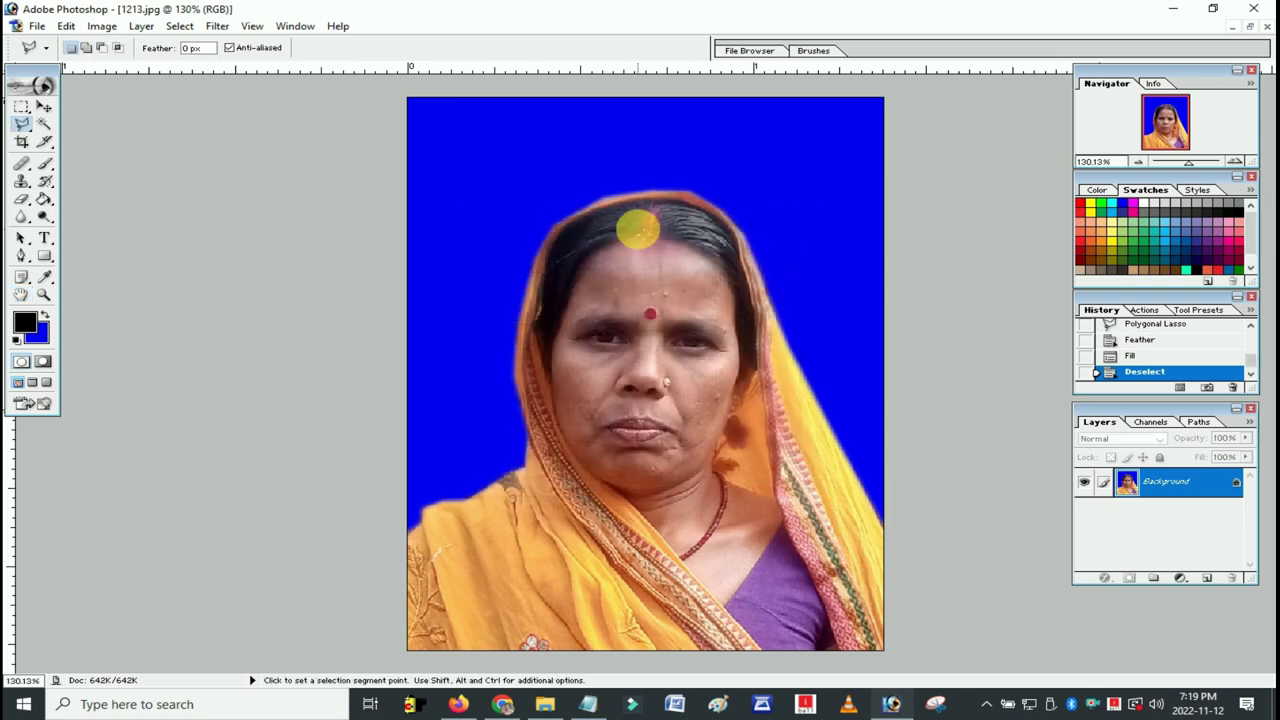
pyautogui.click(609, 219)
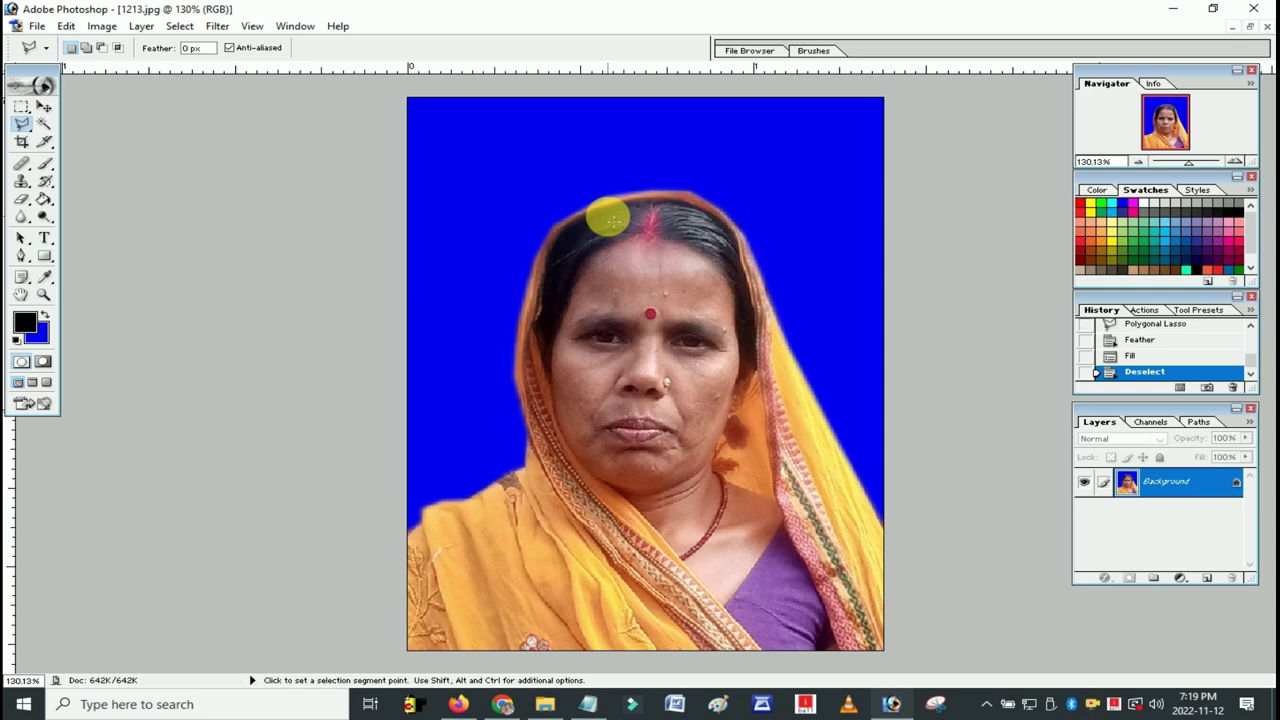
pyautogui.click(40, 28)
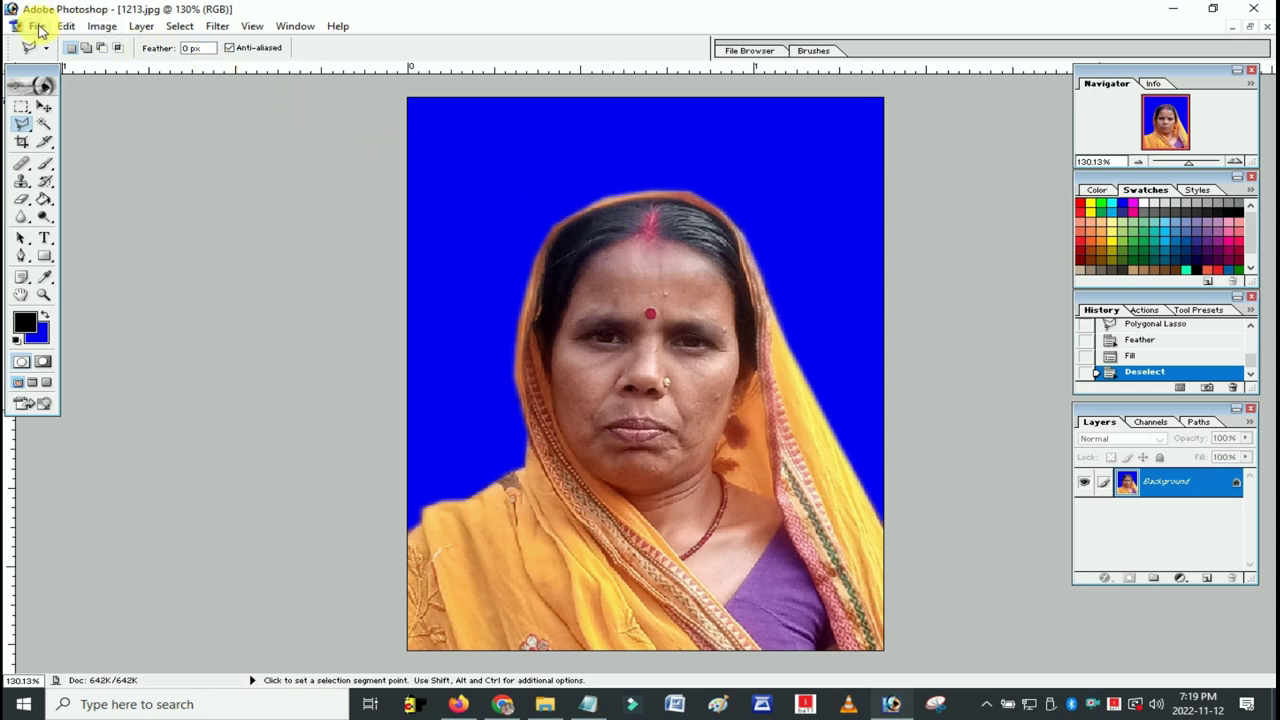
# - Create a white A4 document (210 × 297 mm, 300 pixels/inch) and move its window right
pyautogui.click(38, 26)
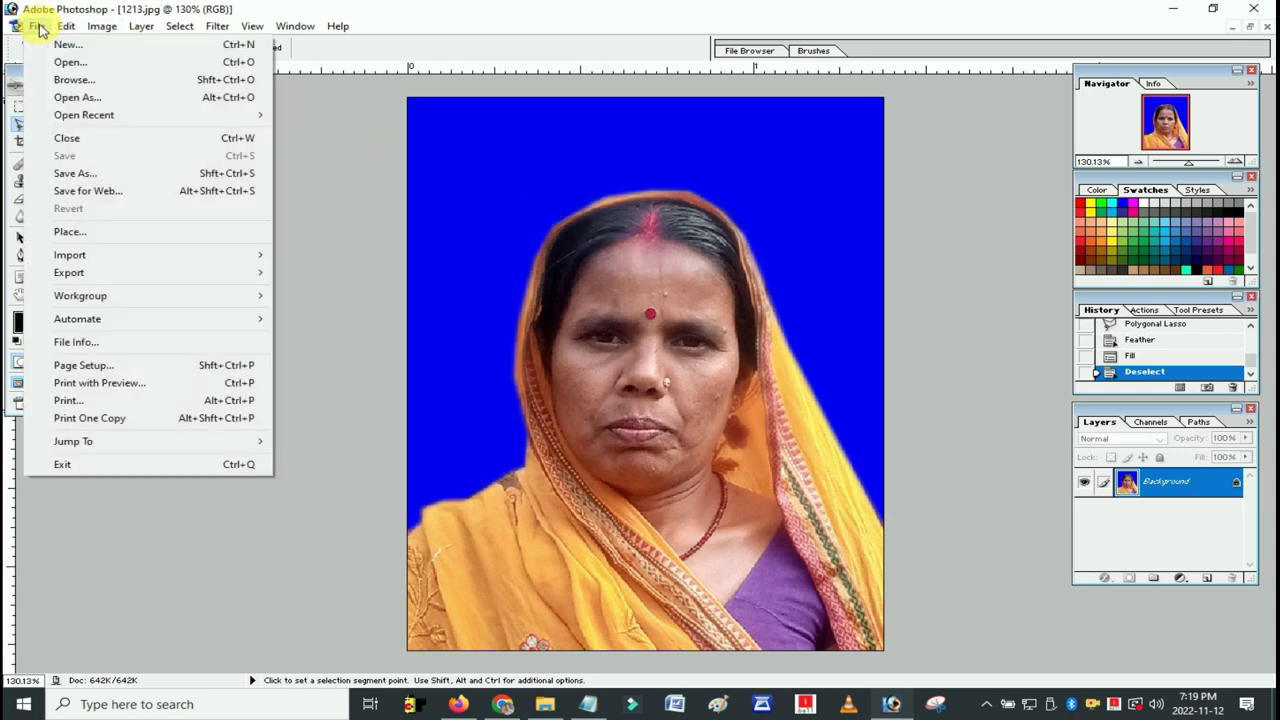
pyautogui.click(62, 44)
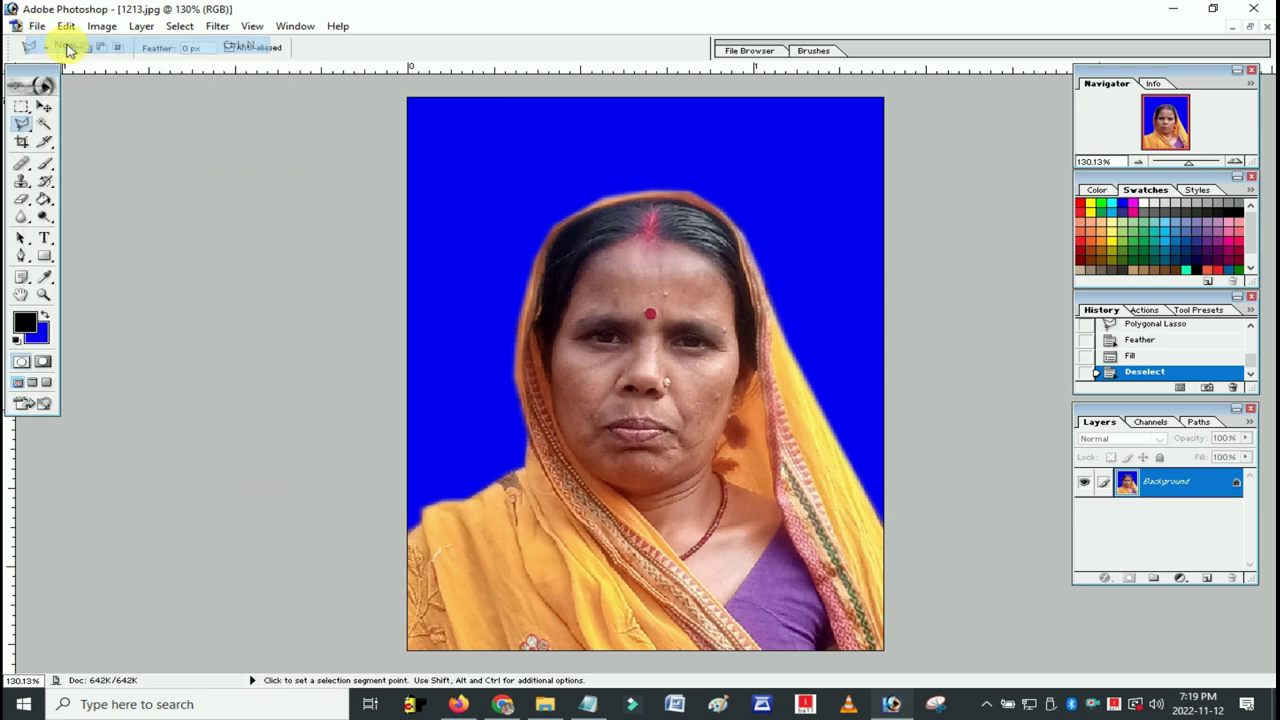
pyautogui.click(545, 368)
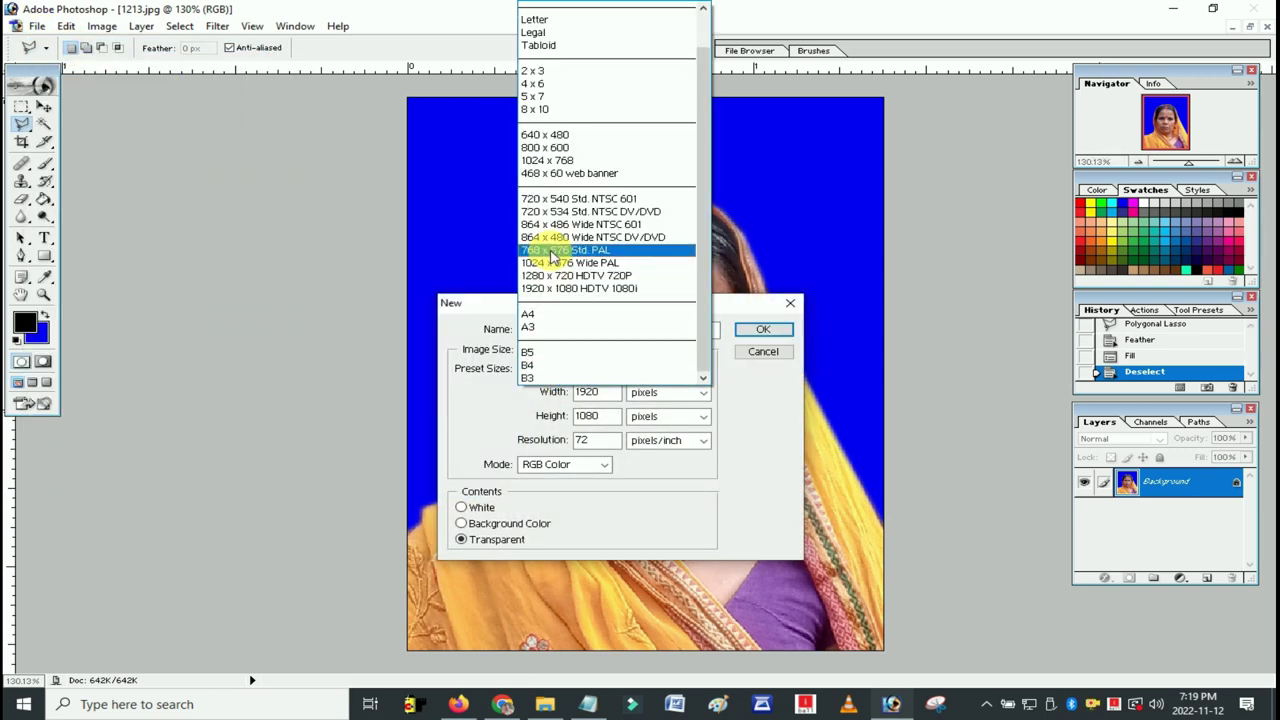
pyautogui.click(548, 316)
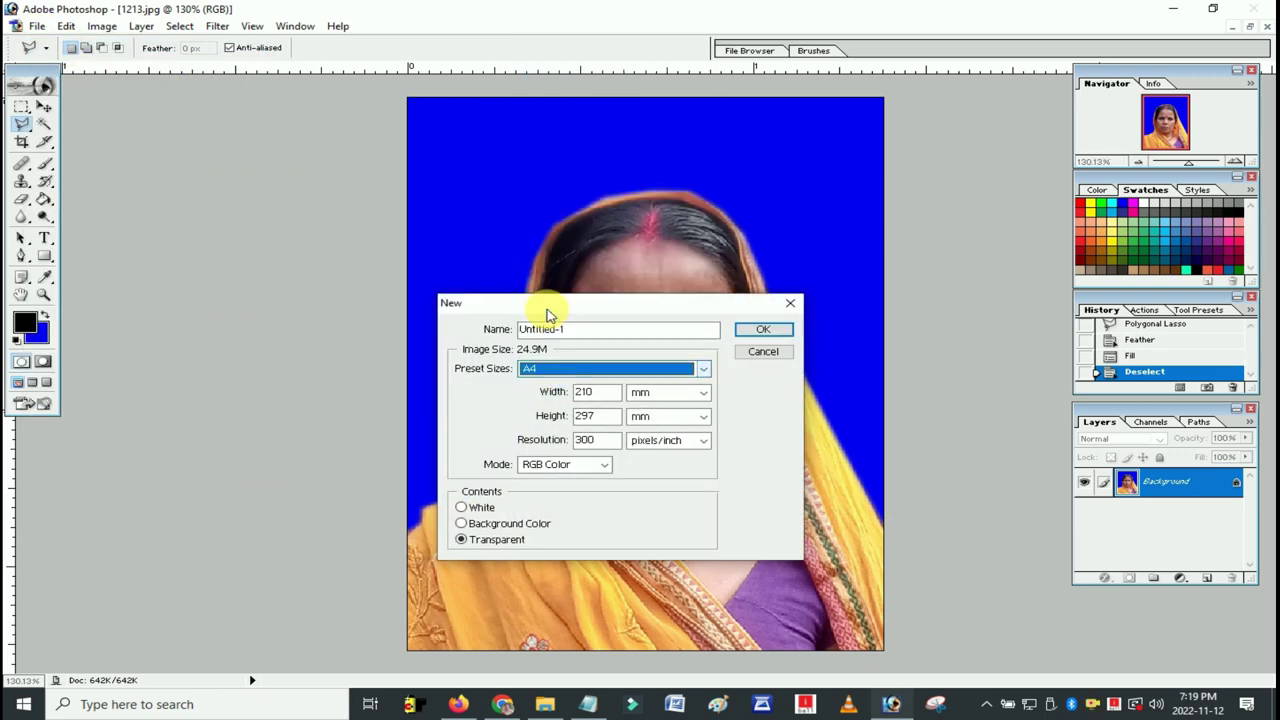
pyautogui.click(482, 508)
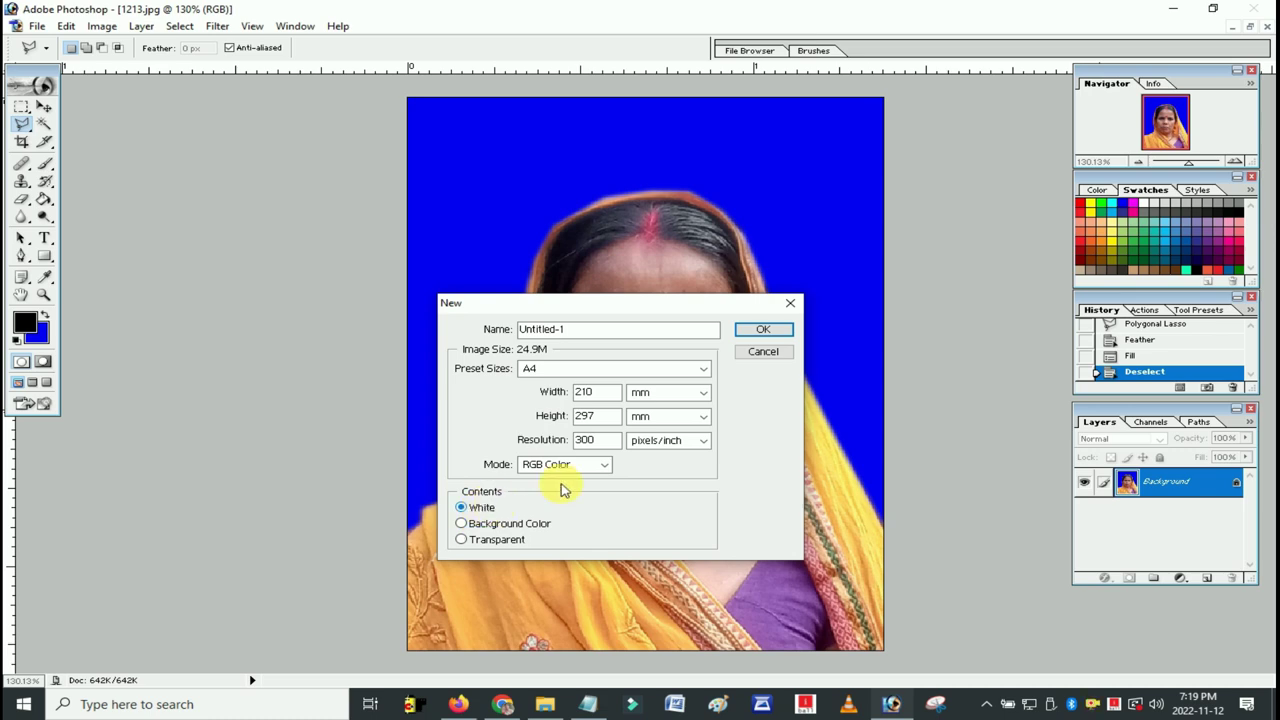
pyautogui.click(772, 334)
pyautogui.moveTo(237, 86); pyautogui.dragTo(657, 121)
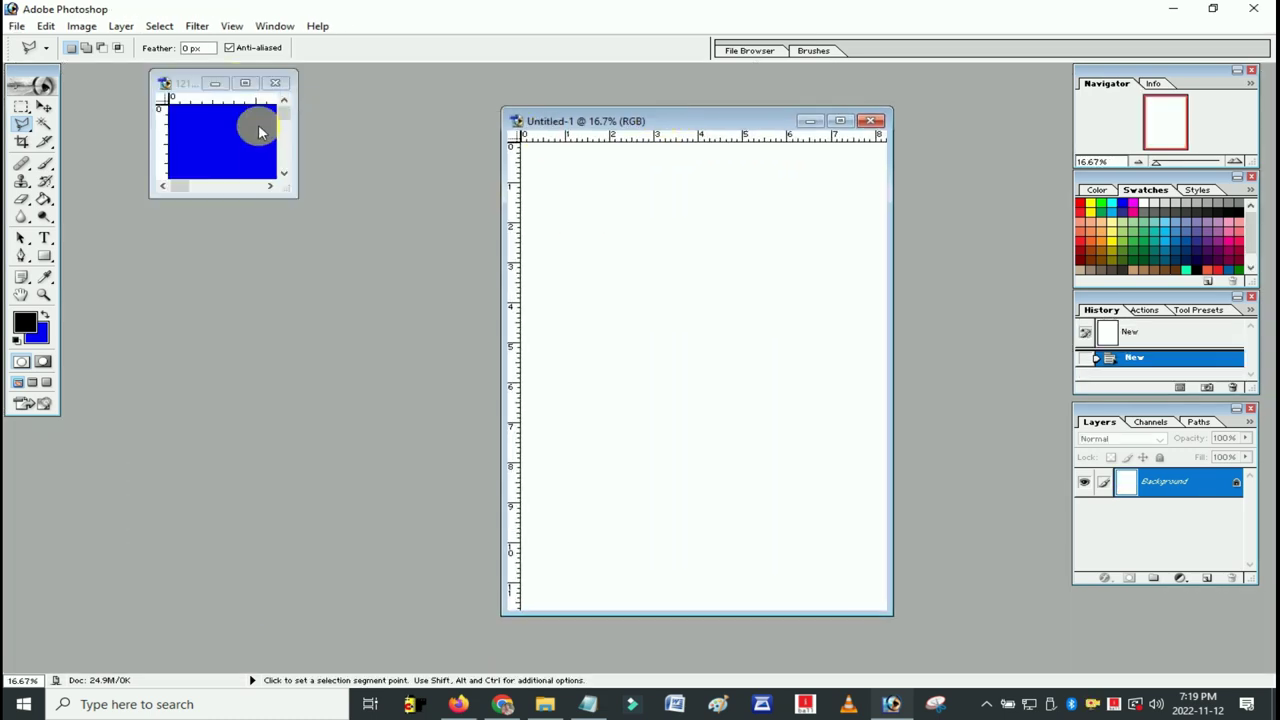
# - Drag the 1213.jpg portrait onto the Untitled-1 A4 sheet as Layer 1 and maximize it
pyautogui.moveTo(297, 201)
pyautogui.mouseDown()
pyautogui.moveTo(491, 466)
pyautogui.moveTo(530, 493)
pyautogui.mouseUp()
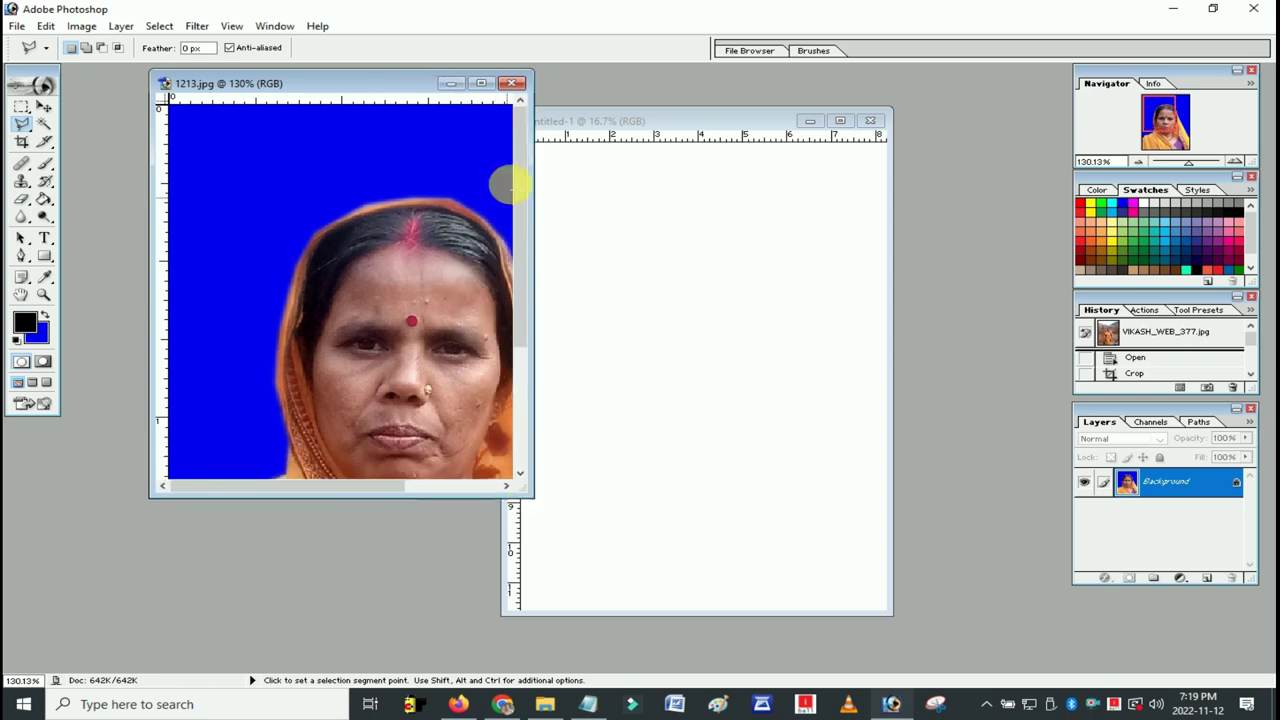
pyautogui.click(491, 82)
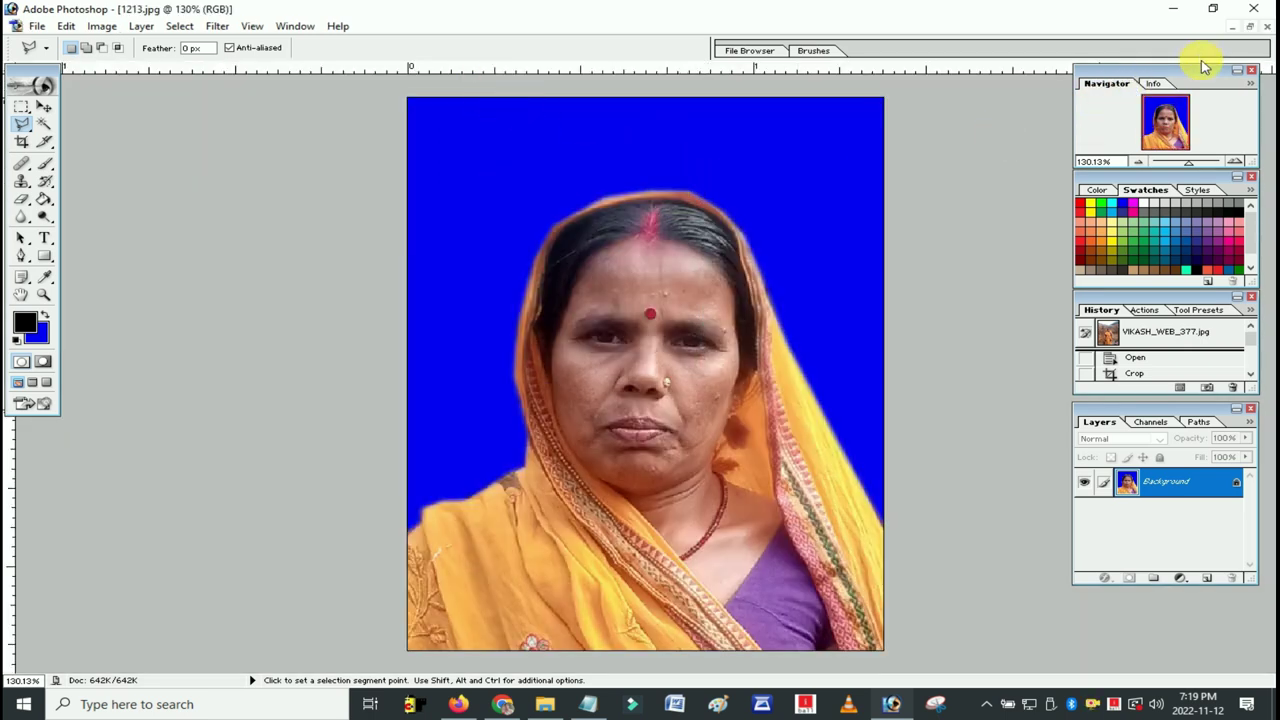
pyautogui.click(1249, 26)
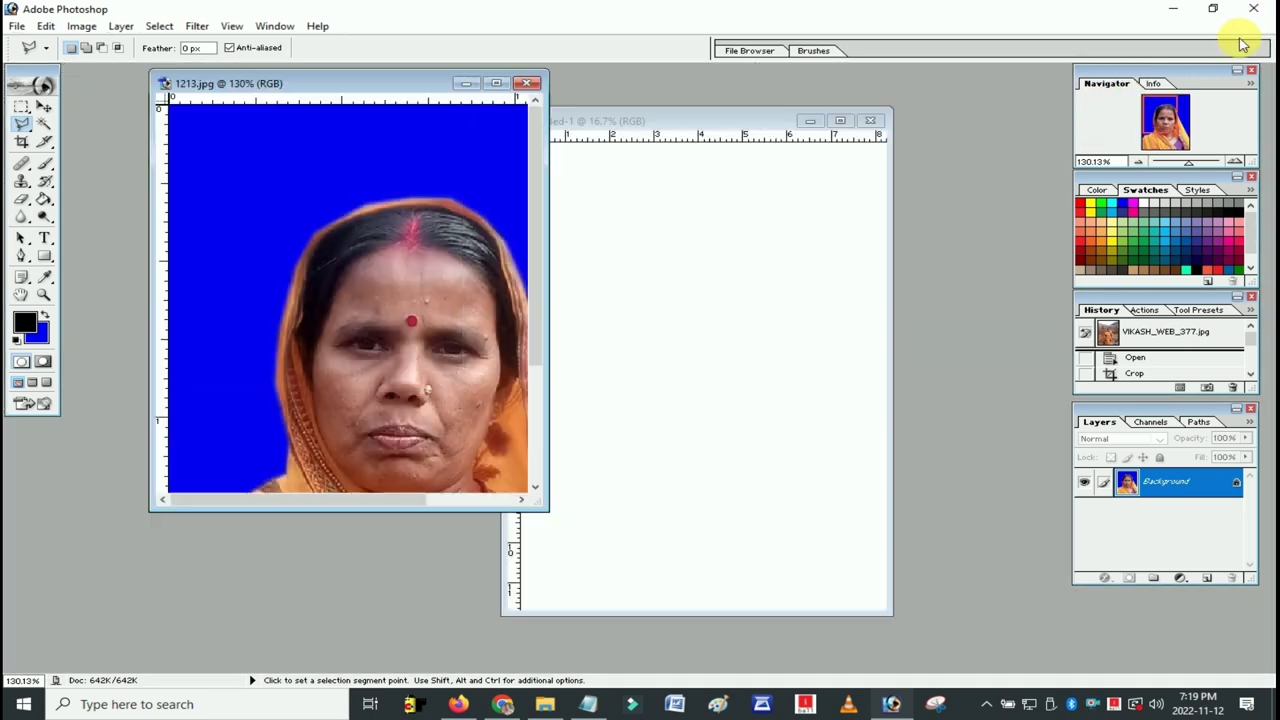
pyautogui.click(44, 107)
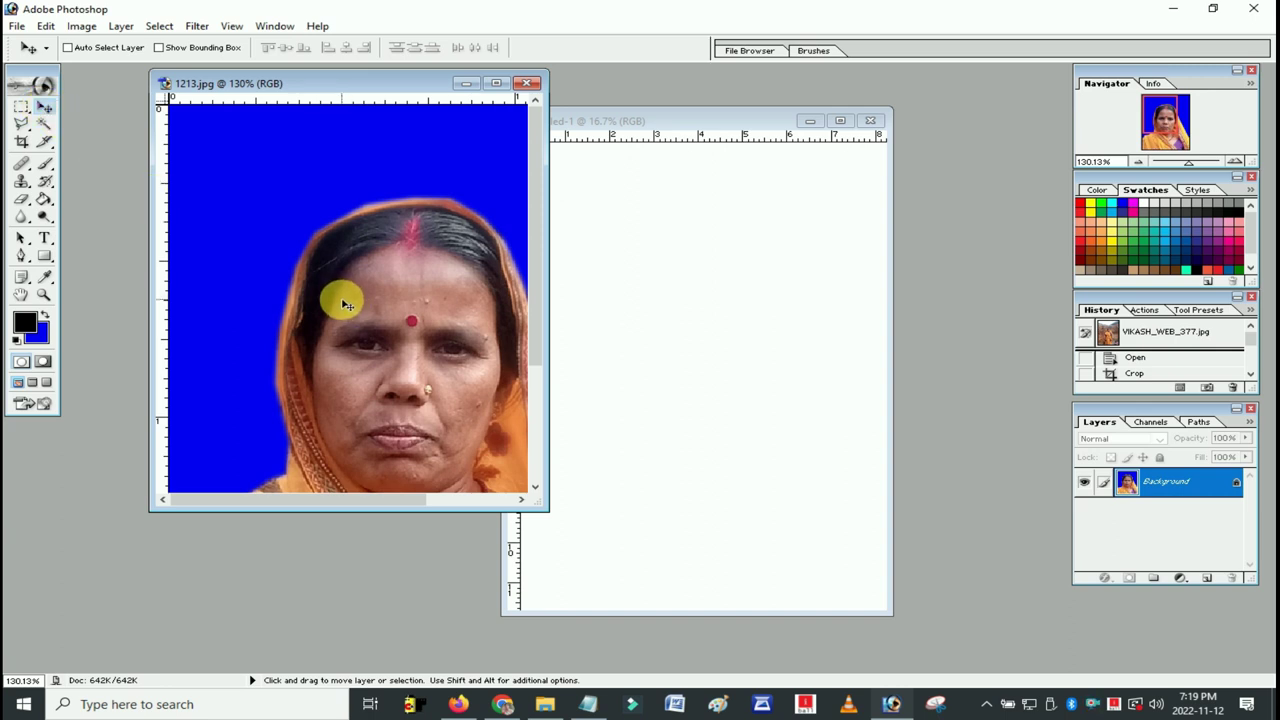
pyautogui.moveTo(347, 300); pyautogui.dragTo(652, 270)
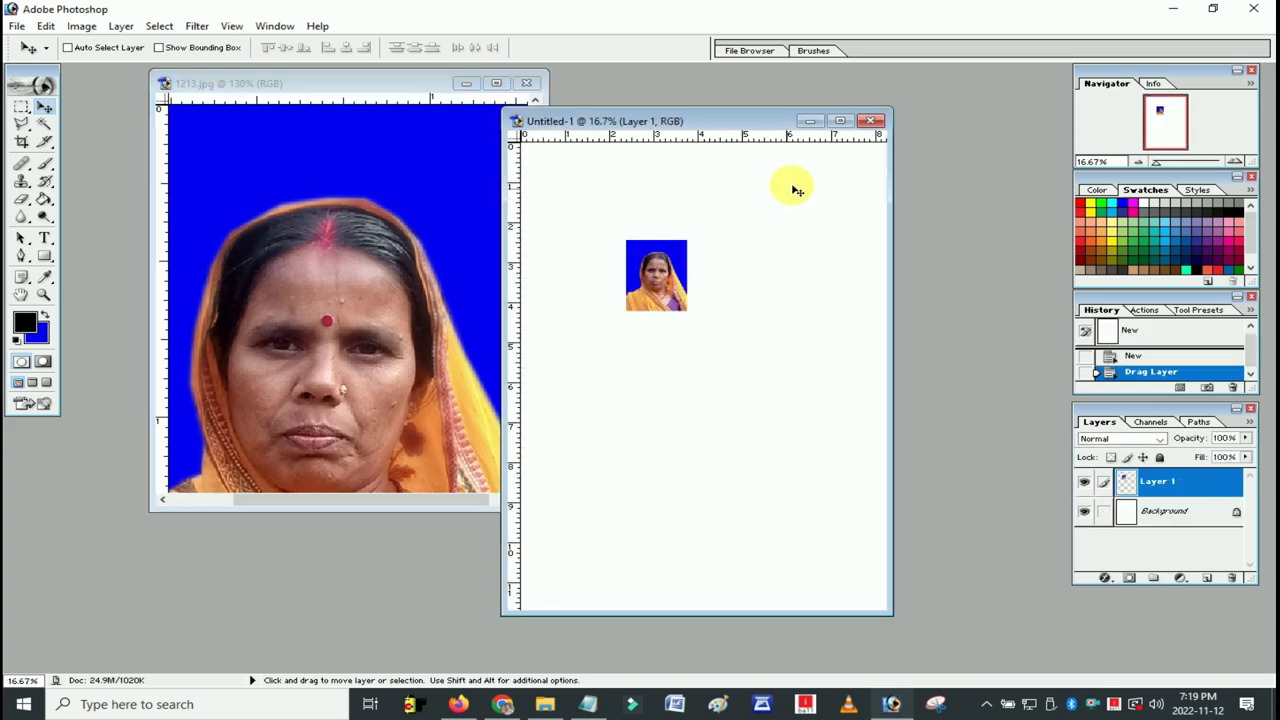
pyautogui.click(836, 122)
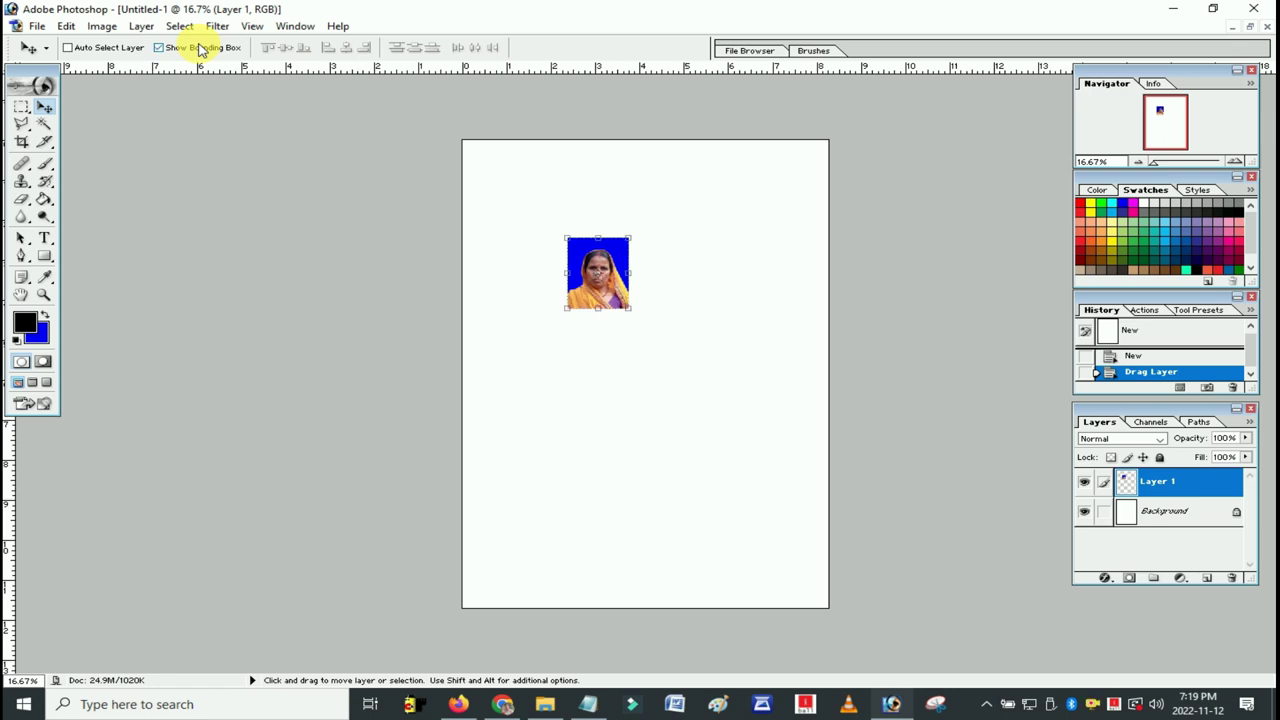
# - Move the portrait to the top-left corner, scale it to about 90% × 85%, and copy it alongside
pyautogui.moveTo(608, 285)
pyautogui.mouseDown()
pyautogui.moveTo(516, 195)
pyautogui.moveTo(502, 197)
pyautogui.mouseUp()
pyautogui.hotkey('shift', 'Right')
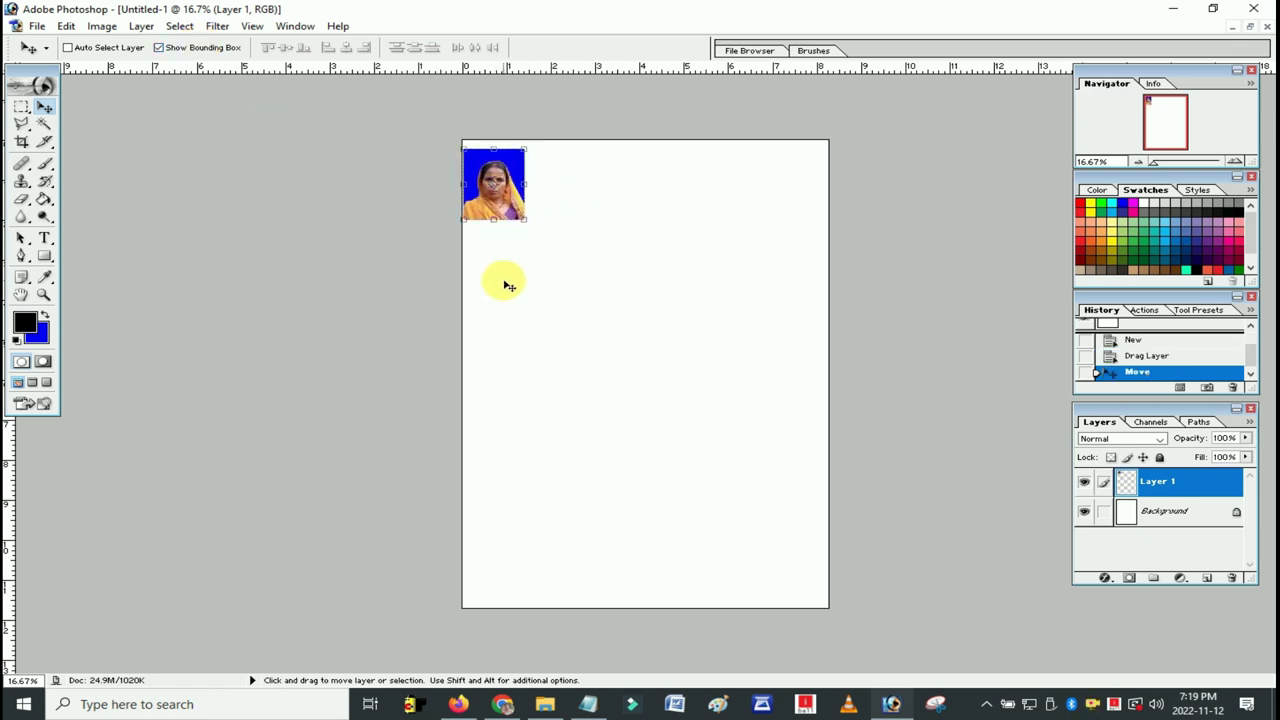
pyautogui.hotkey('shift', 'Right')
pyautogui.hotkey('shift', 'Right')
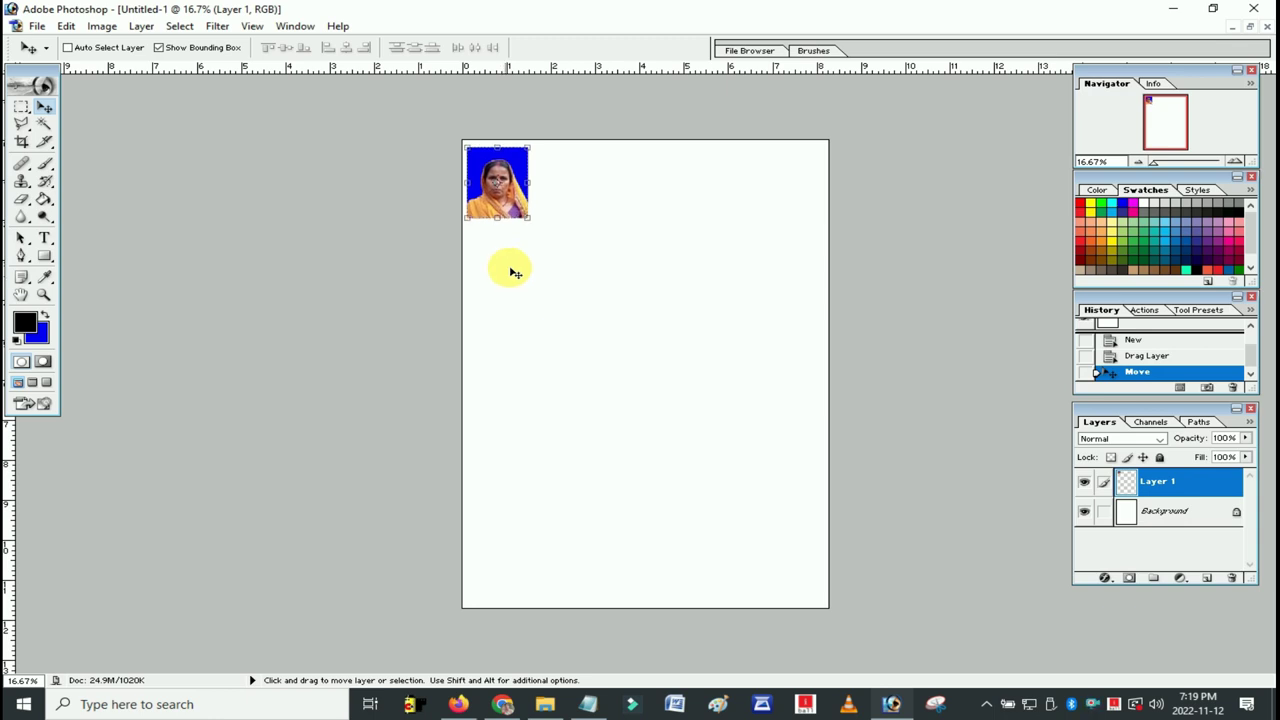
pyautogui.moveTo(527, 218); pyautogui.dragTo(527, 208)
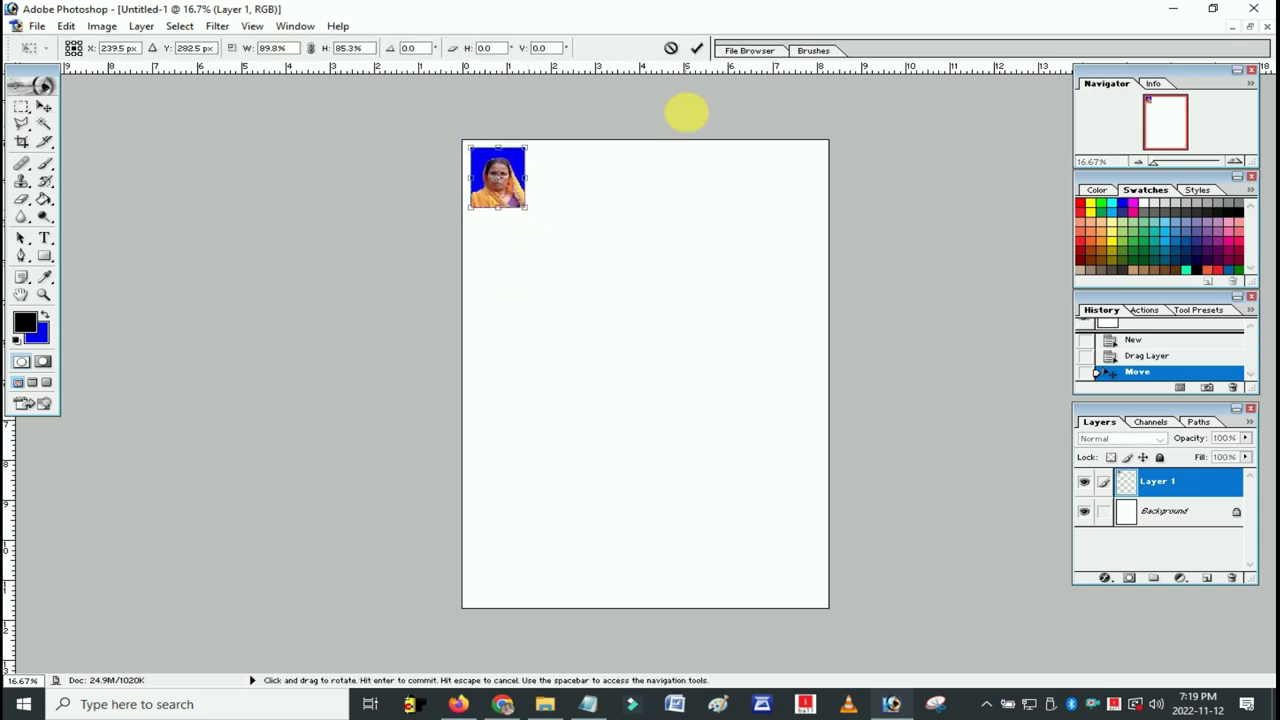
pyautogui.click(697, 49)
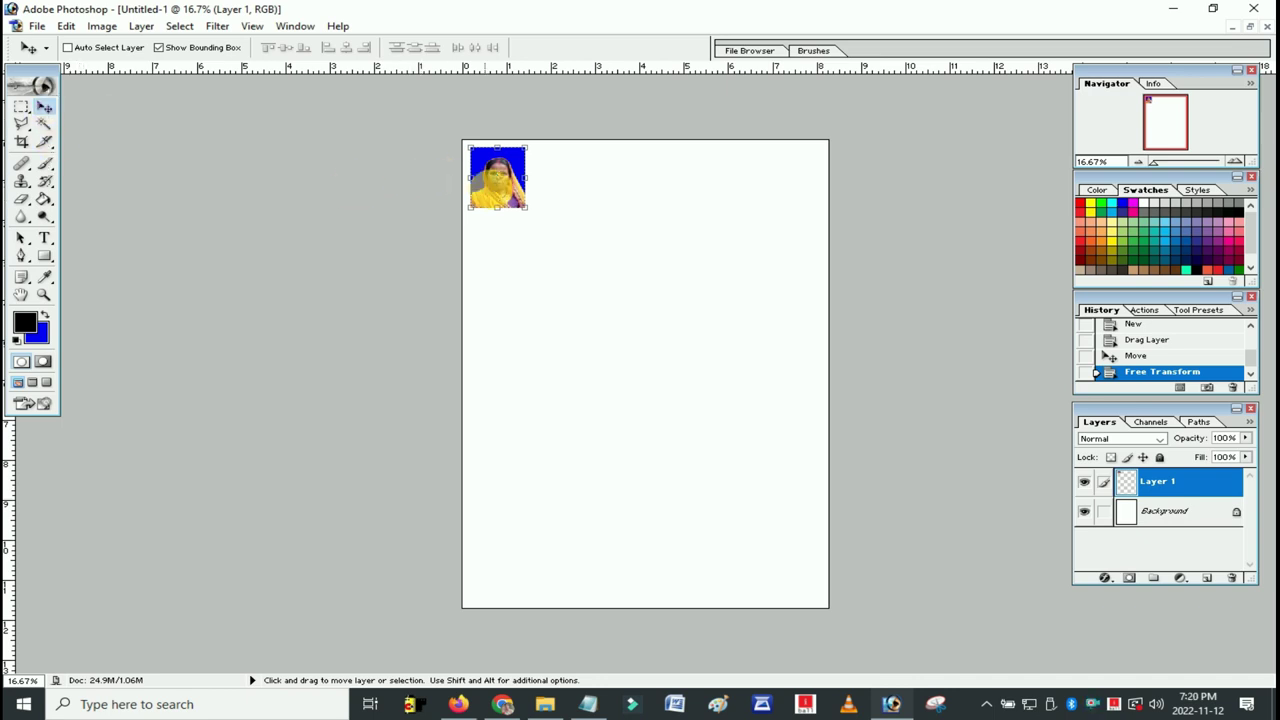
pyautogui.moveTo(494, 186); pyautogui.dragTo(697, 193)
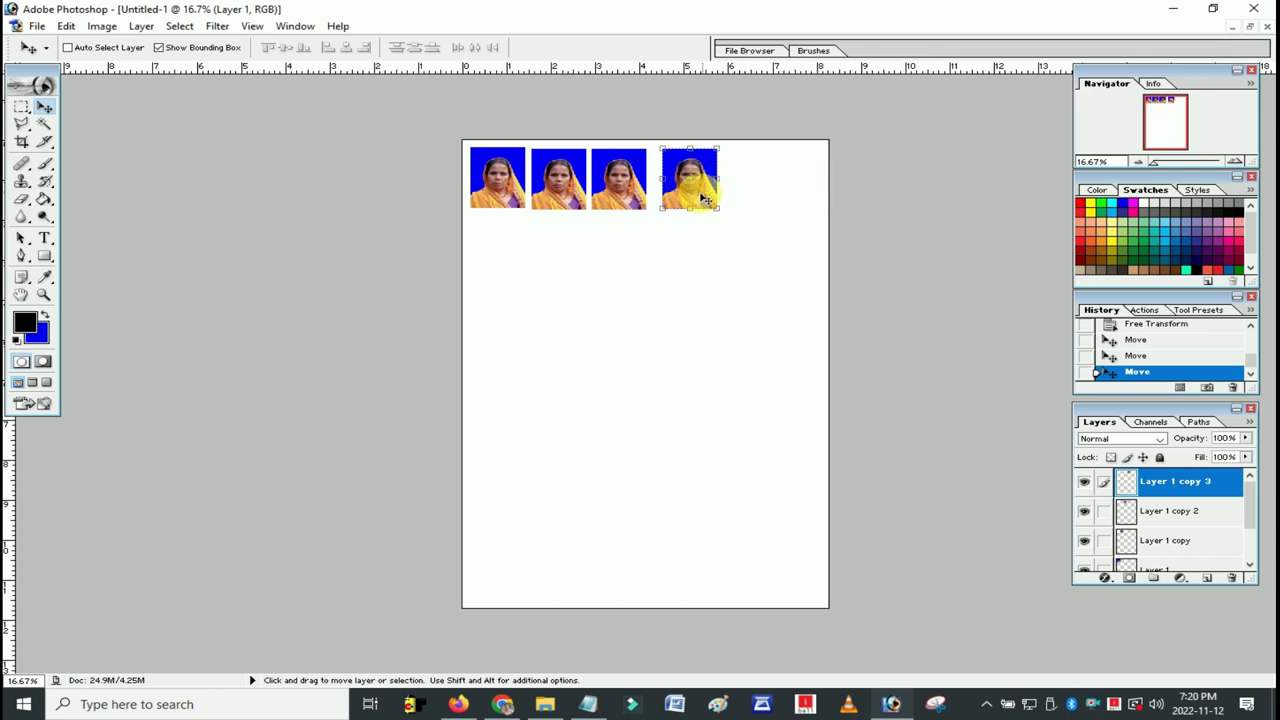
# - Close the gap by the third portrait, add copies to six, and nudge the last into line
pyautogui.moveTo(705, 198); pyautogui.dragTo(697, 198)
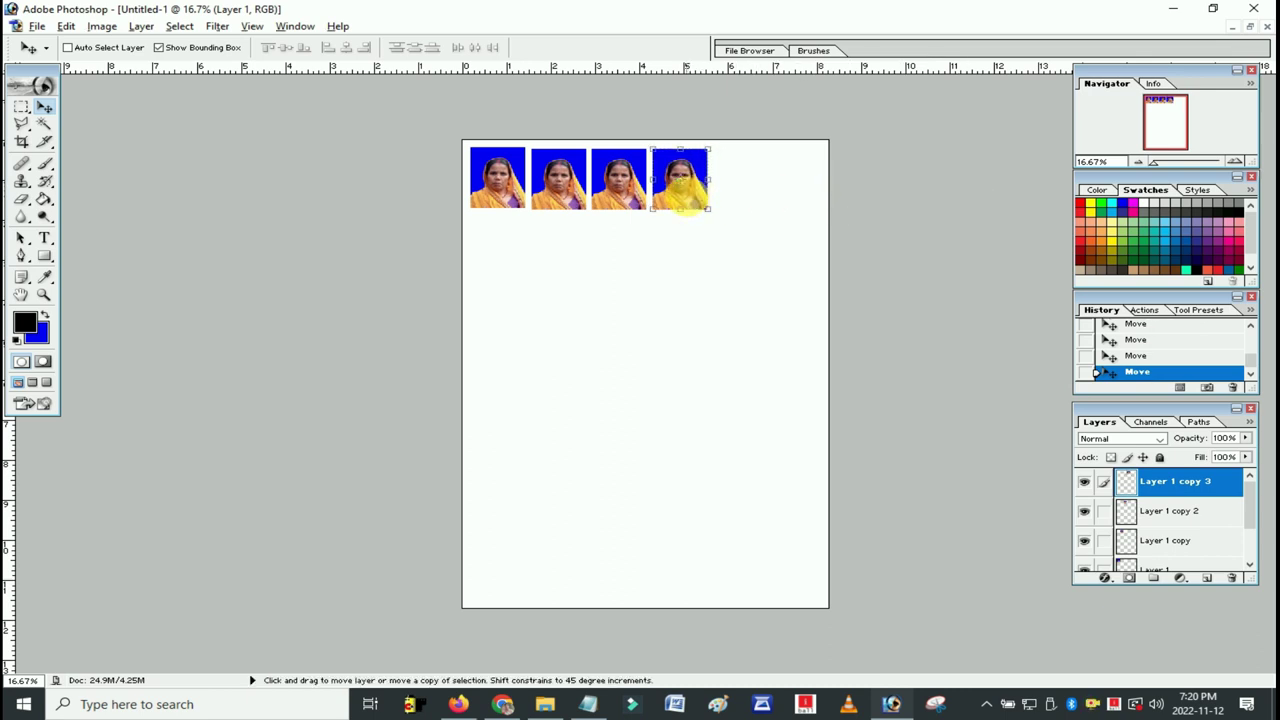
pyautogui.moveTo(692, 203); pyautogui.dragTo(814, 202)
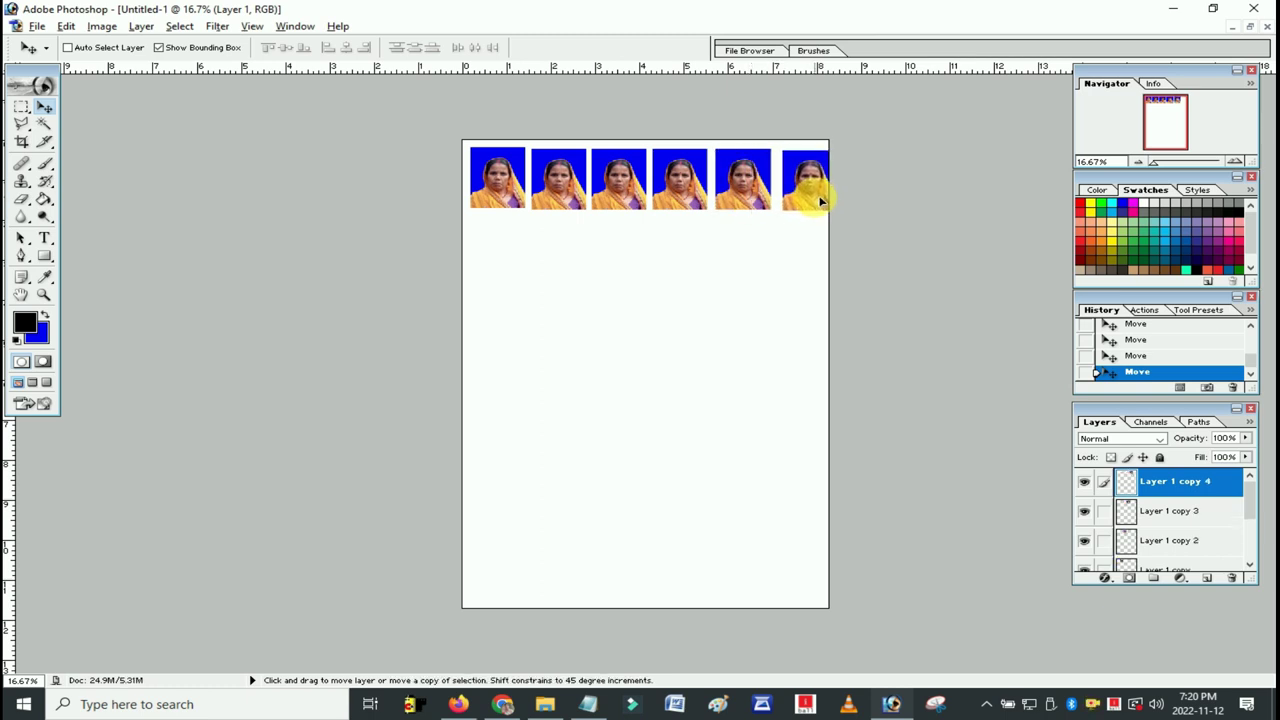
pyautogui.keyDown('alt'); pyautogui.click(801, 200); pyautogui.keyUp('alt')
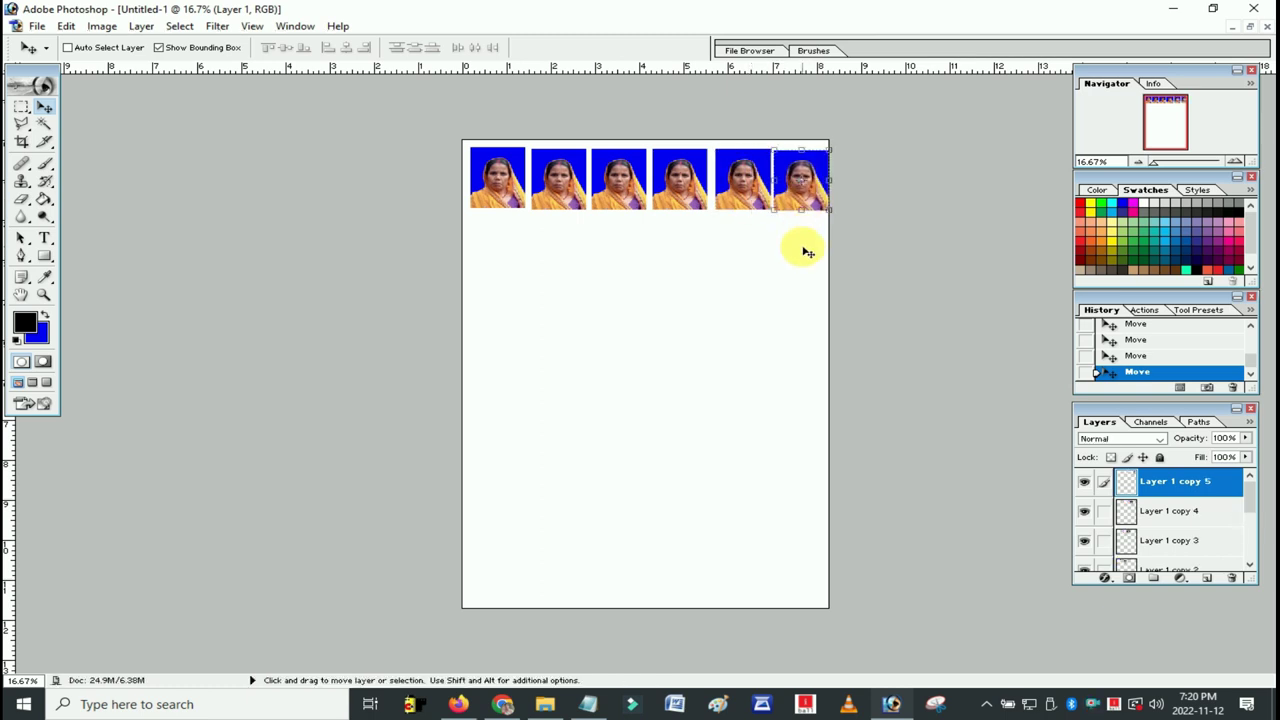
pyautogui.press('Up')
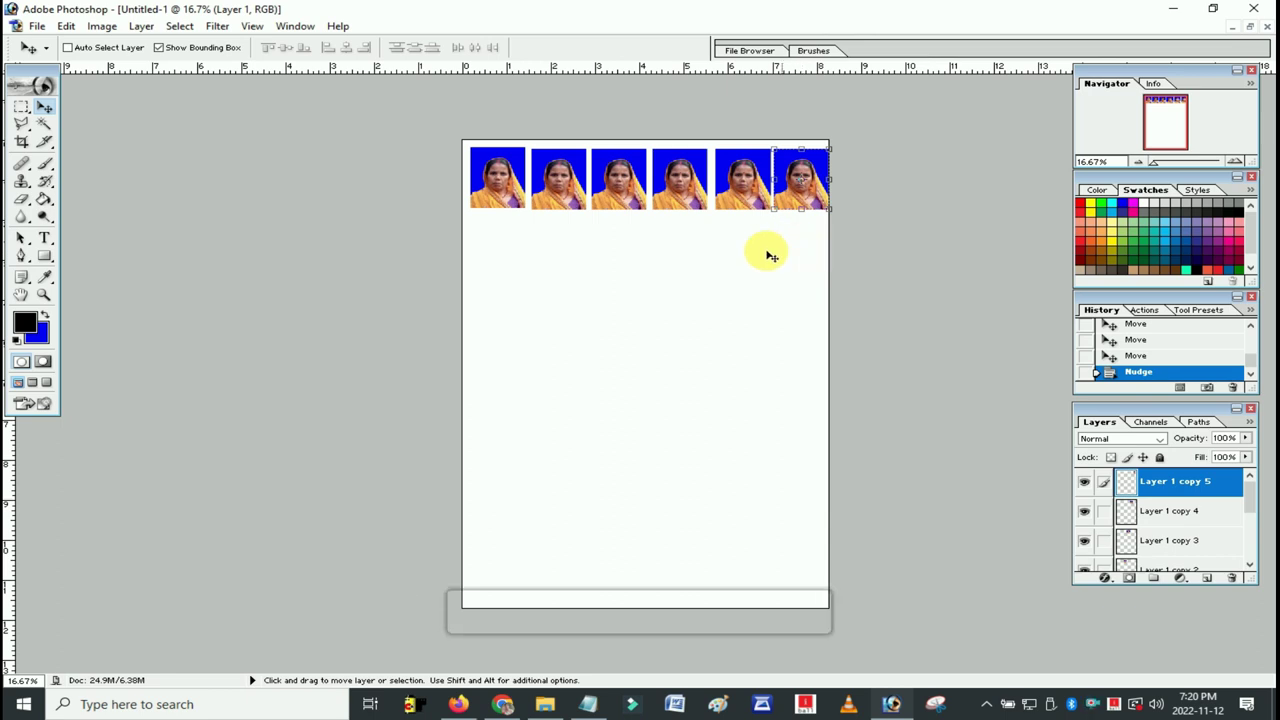
pyautogui.rightClick(1096, 704)
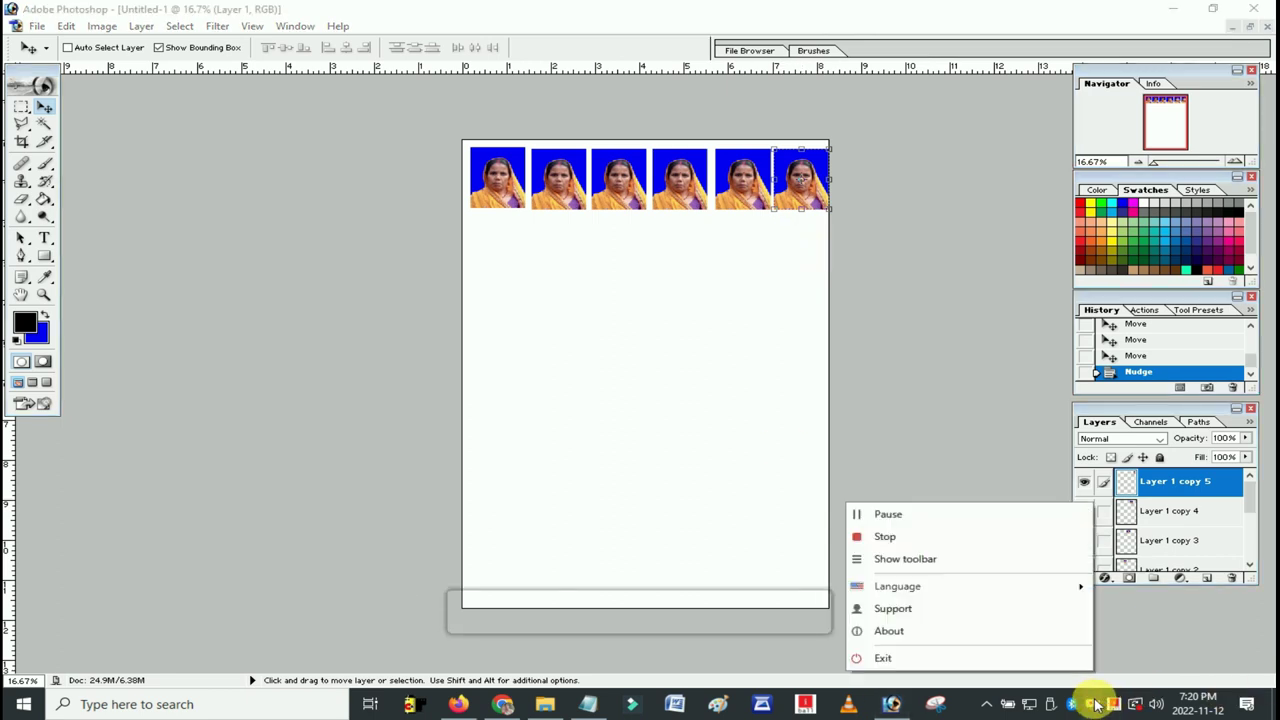
pyautogui.click(888, 425)
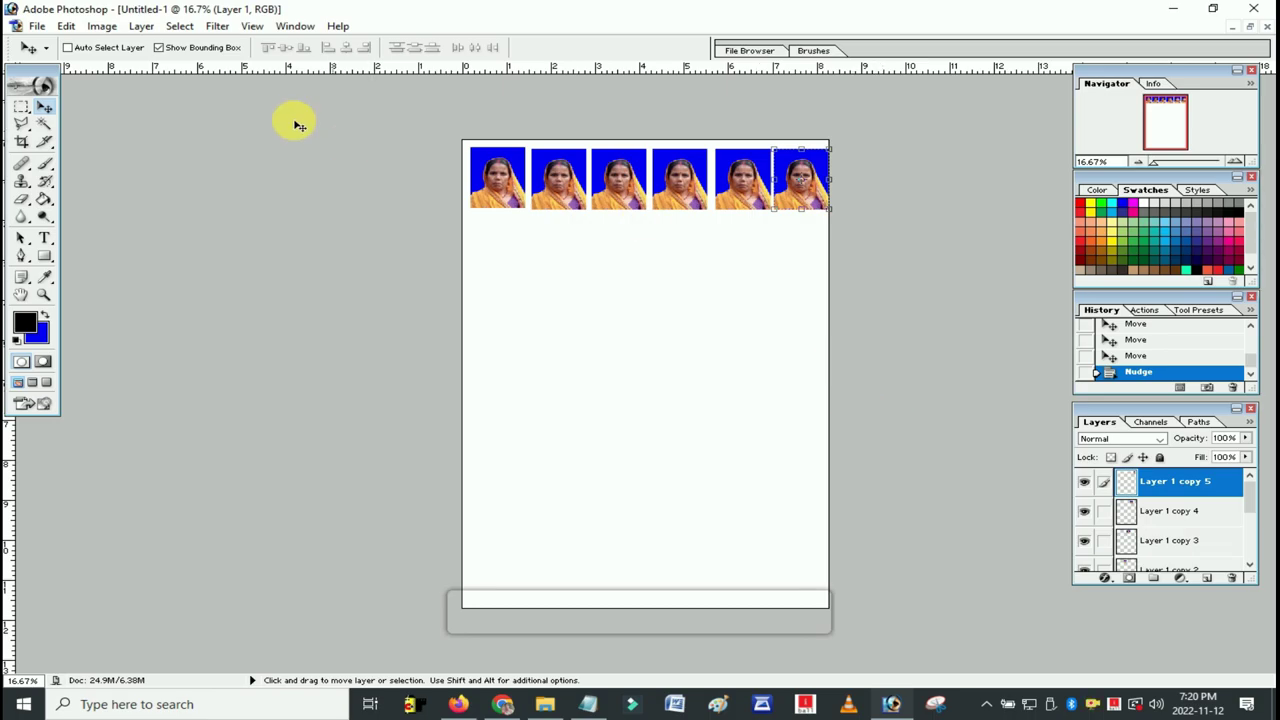
pyautogui.click(32, 28)
pyautogui.click(86, 397)
pyautogui.click(729, 109)
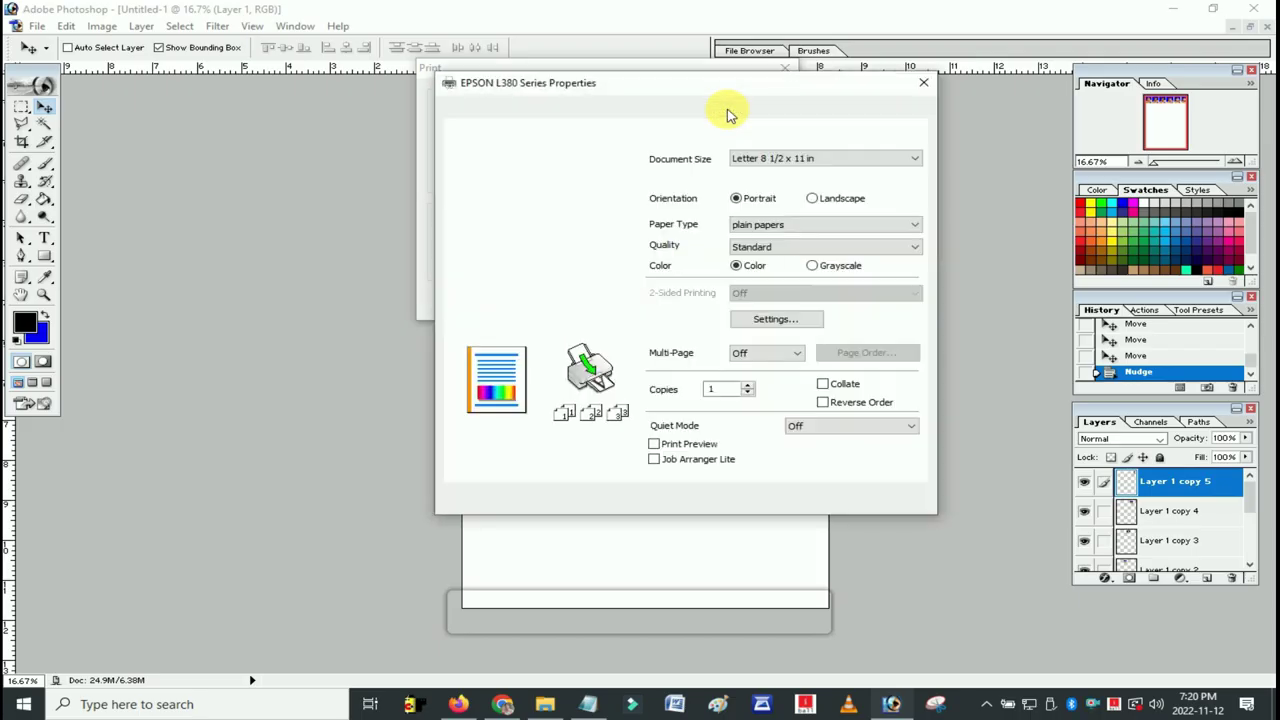
pyautogui.click(557, 207)
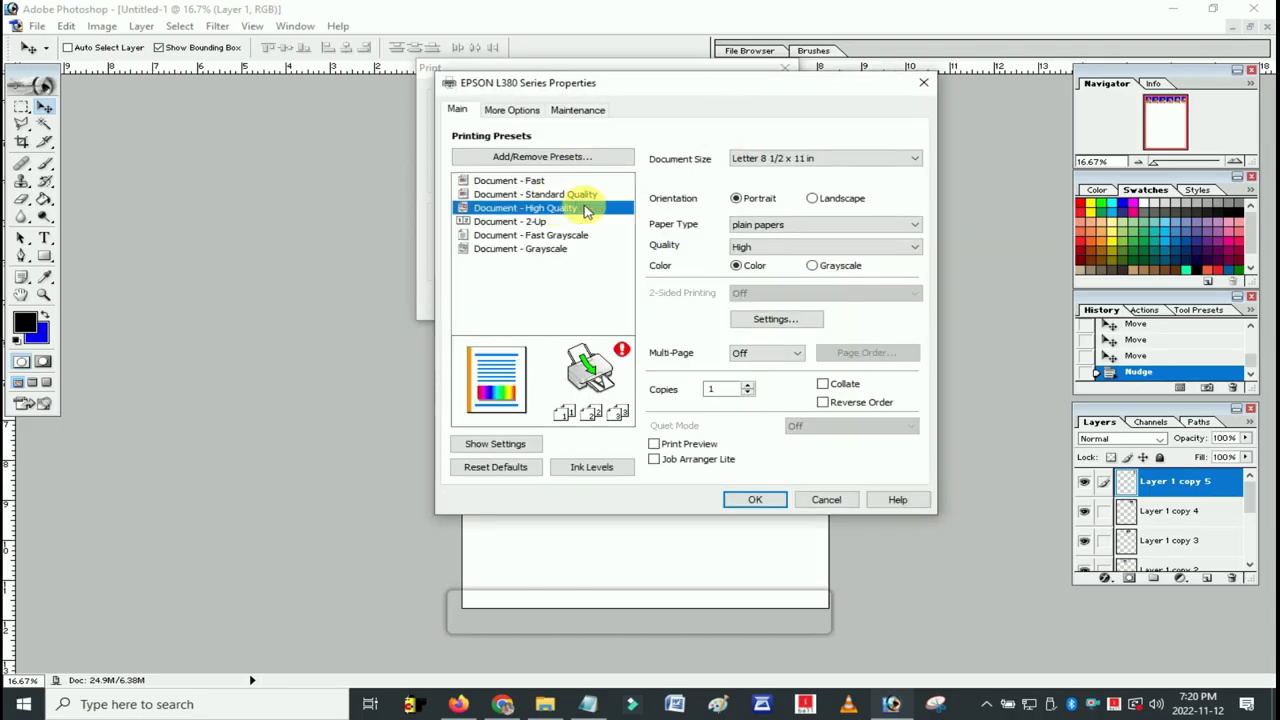
pyautogui.click(756, 162)
pyautogui.scroll(3, 757, 170)
pyautogui.click(757, 171)
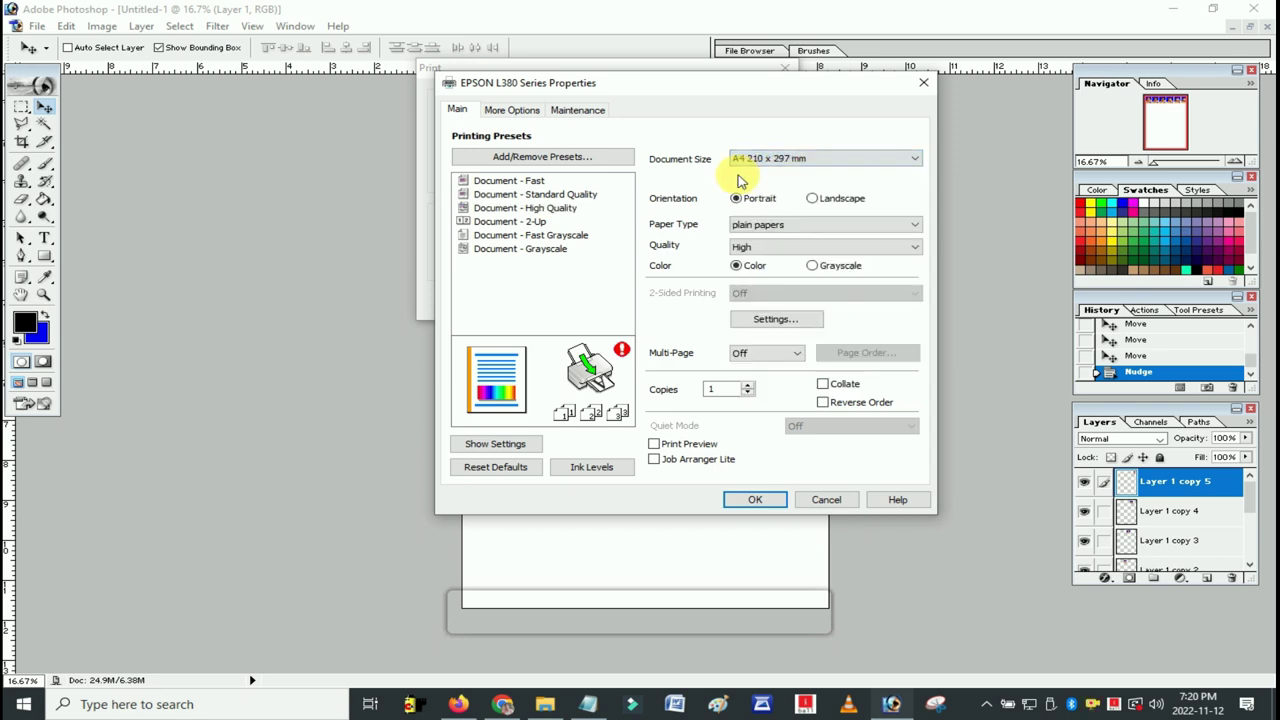
pyautogui.click(768, 225)
pyautogui.click(772, 250)
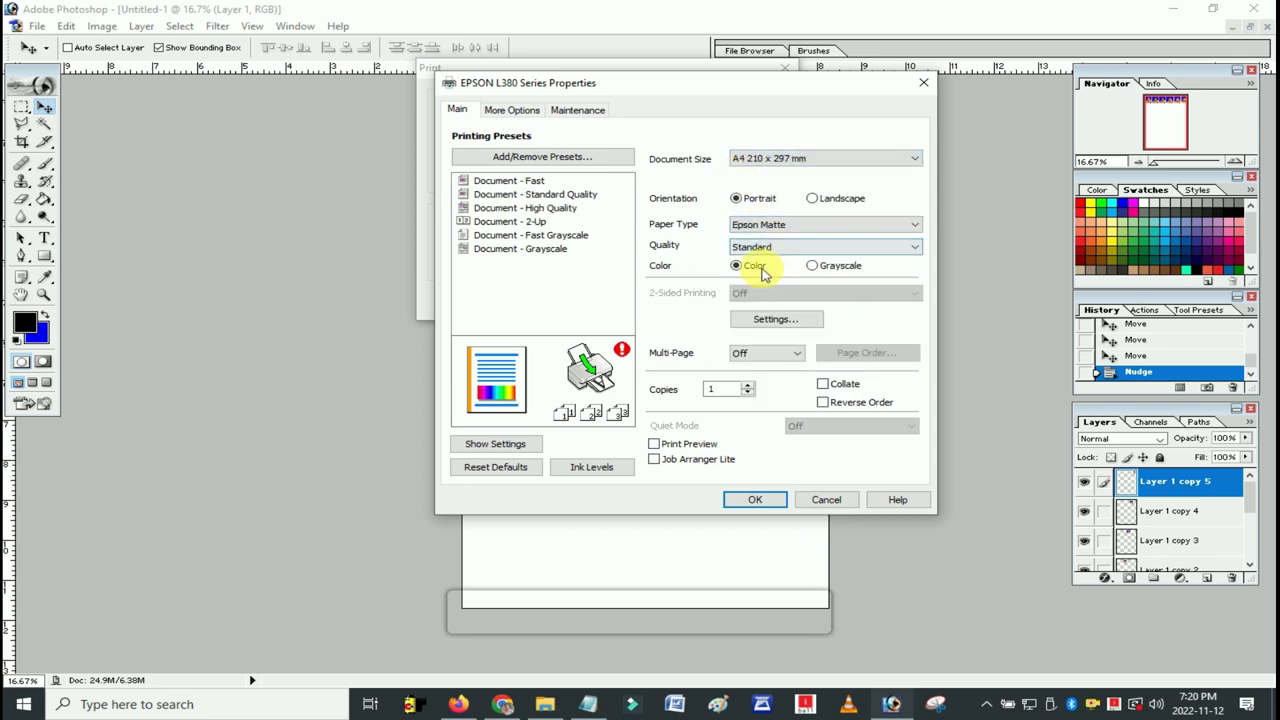
pyautogui.click(830, 497)
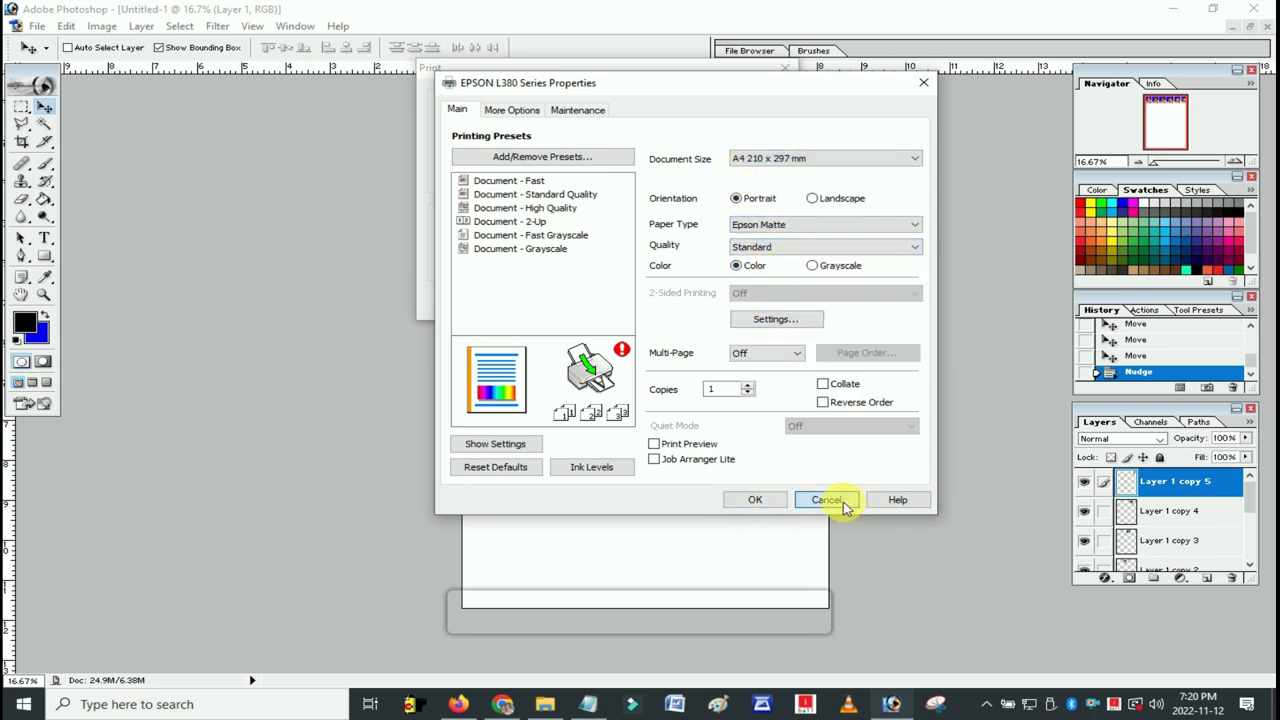
pyautogui.click(760, 302)
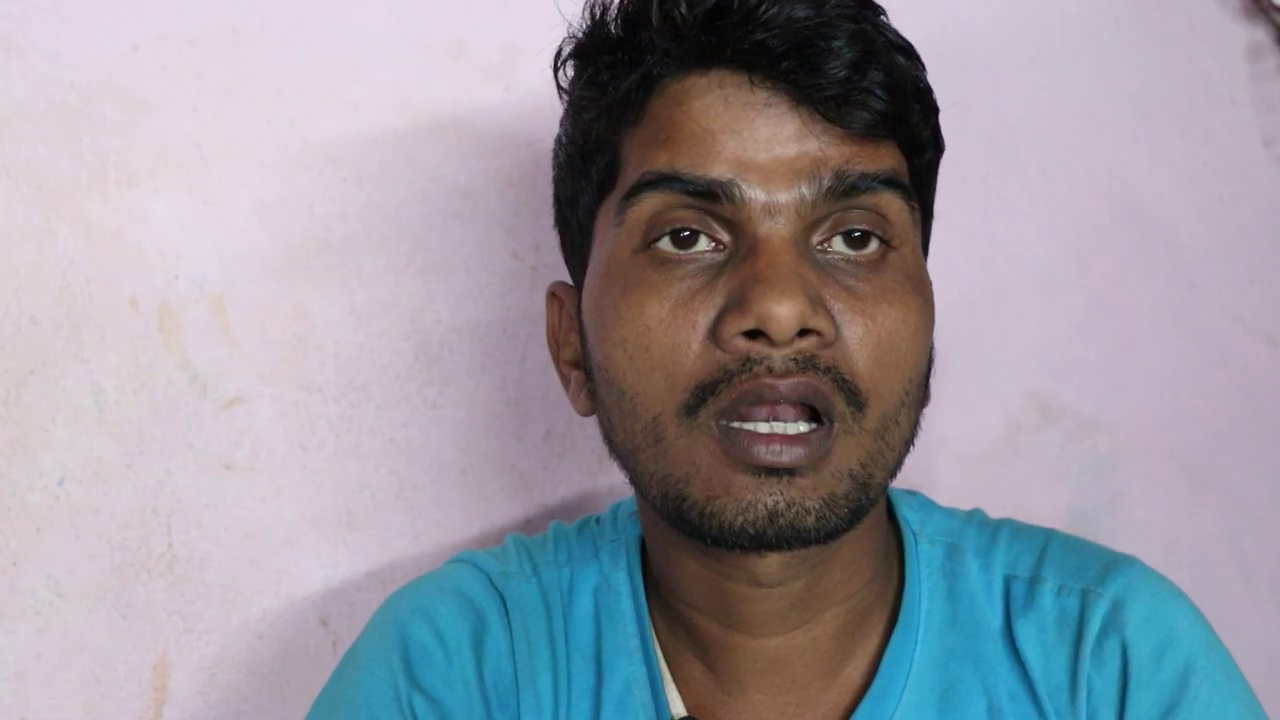